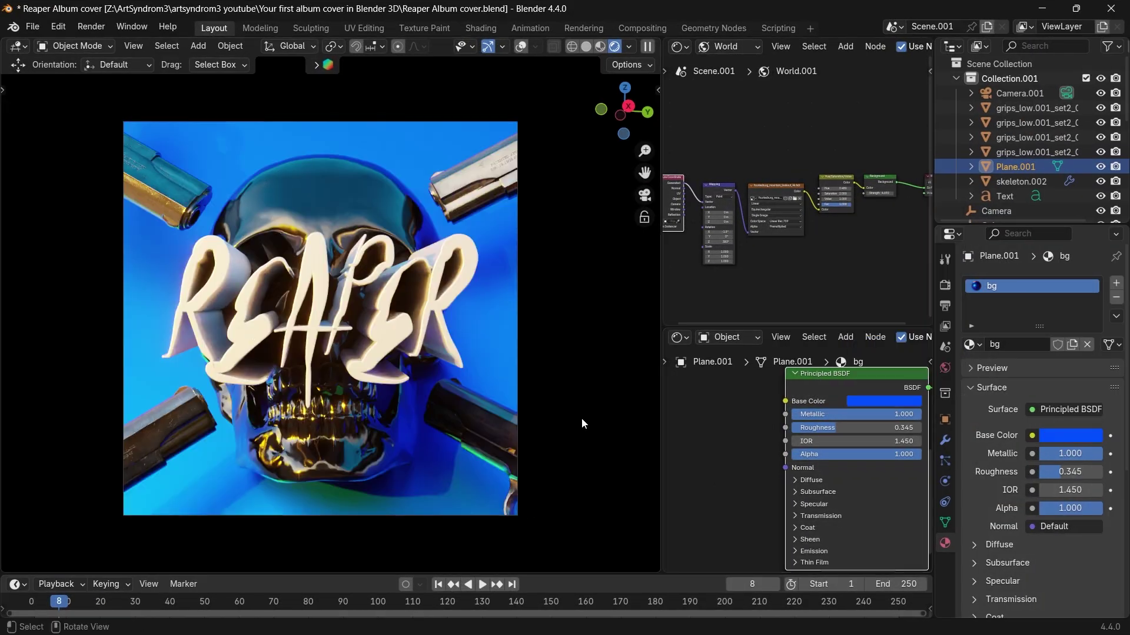
pyautogui.click(332, 281)
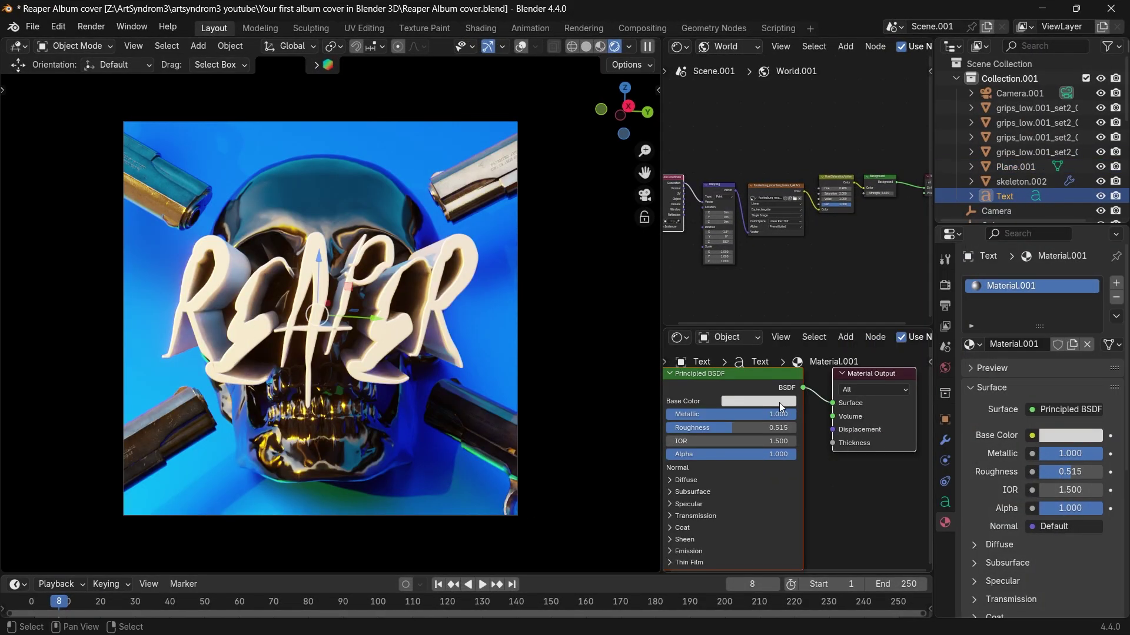
pyautogui.hotkey('ctrl', 'z')
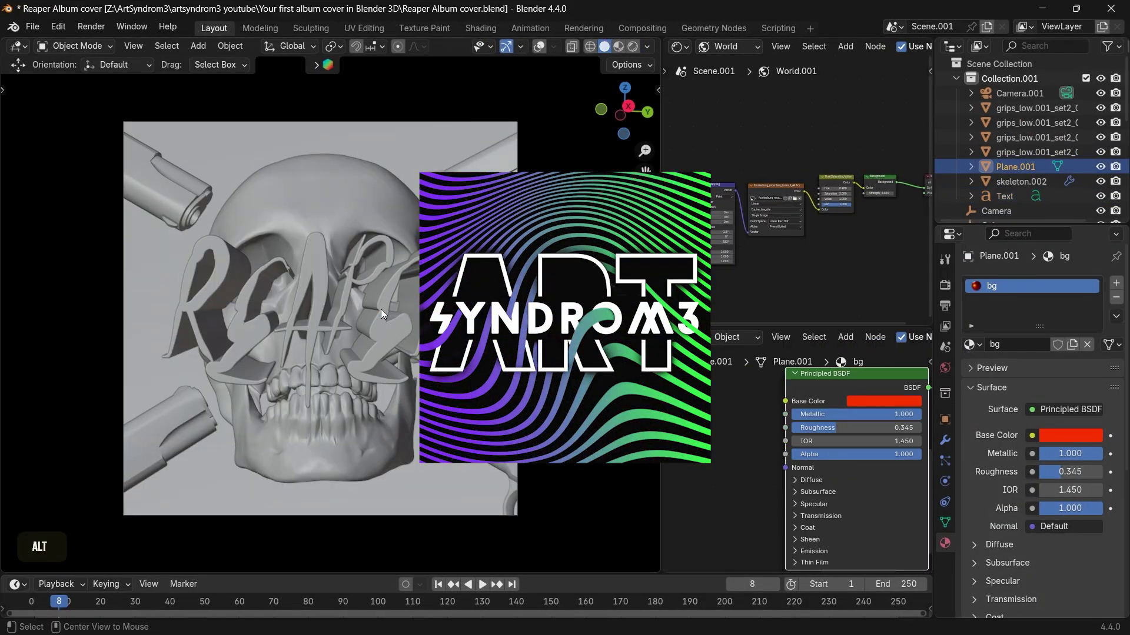
pyautogui.hotkey('alt', 'Tab')
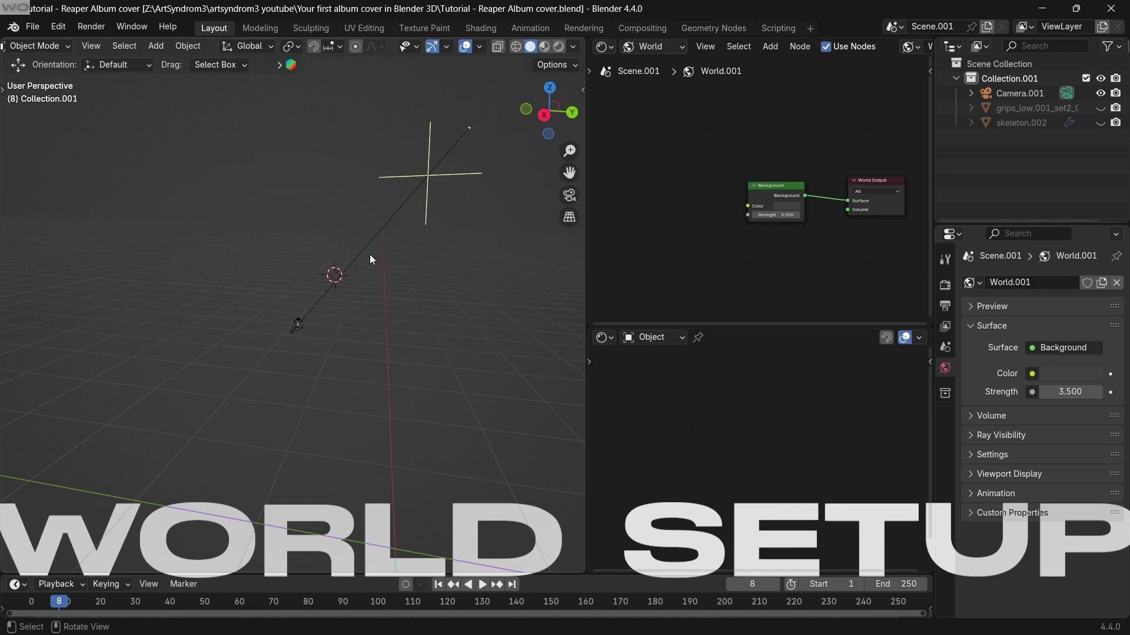
# Step: Add a mesh plane and rotate it freely so it stands upright facing the camera as a backdrop
pyautogui.hotkey('shift', 'a')
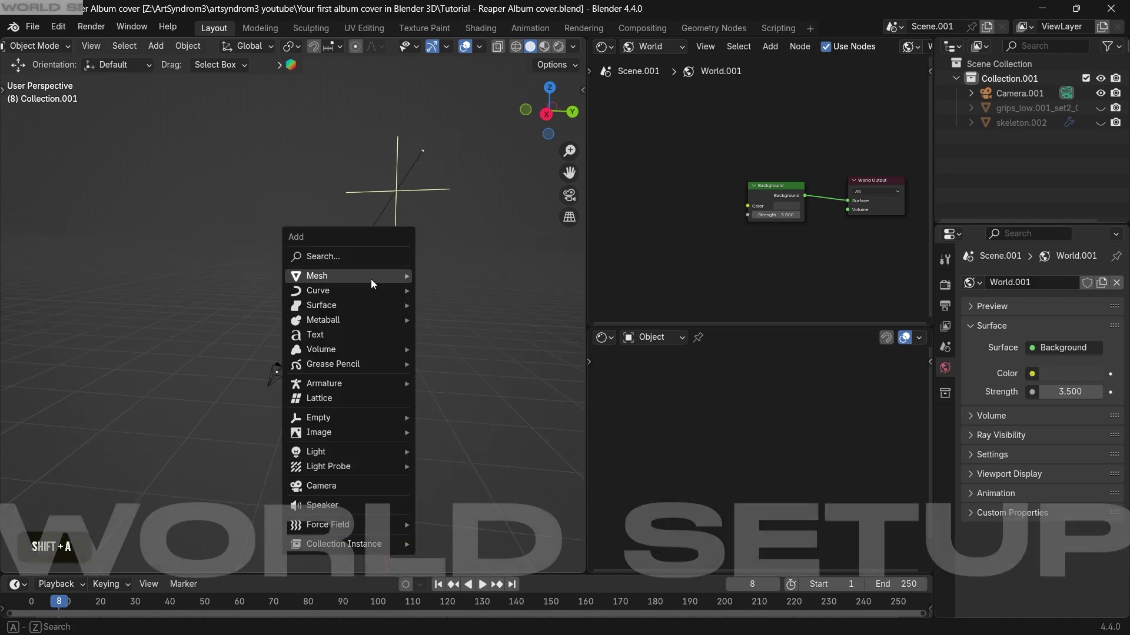
pyautogui.moveTo(371, 280)
pyautogui.click(429, 276)
pyautogui.press('r')
pyautogui.press('r')
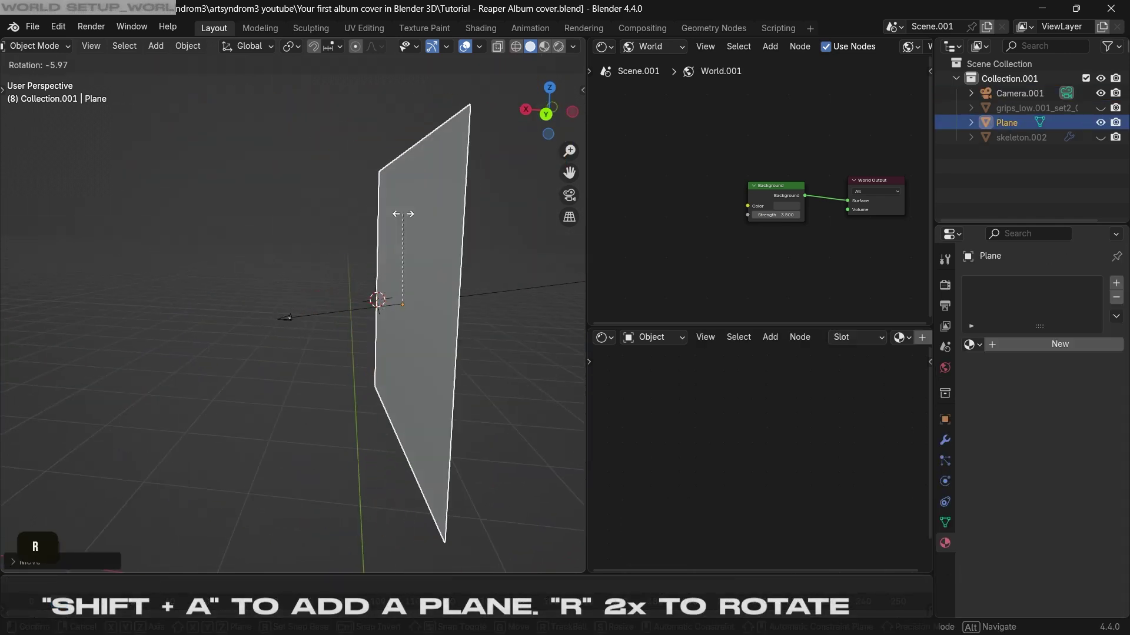
pyautogui.click(471, 285)
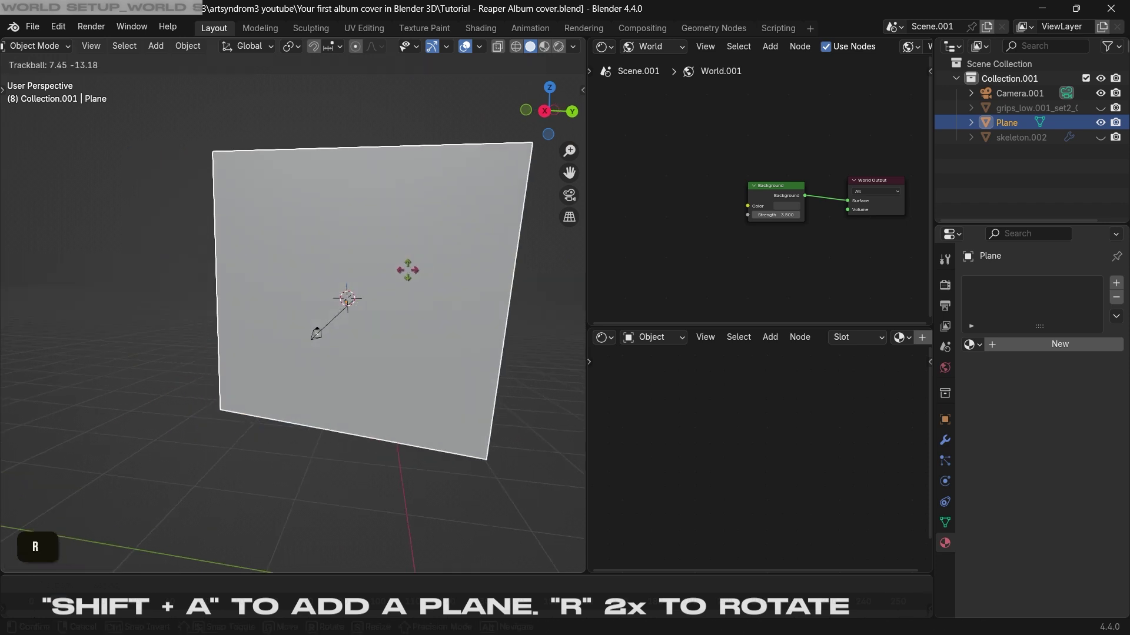
# Step: Switch the viewport to rendered shading and select the backdrop plane
pyautogui.hotkey('shift', 'z')
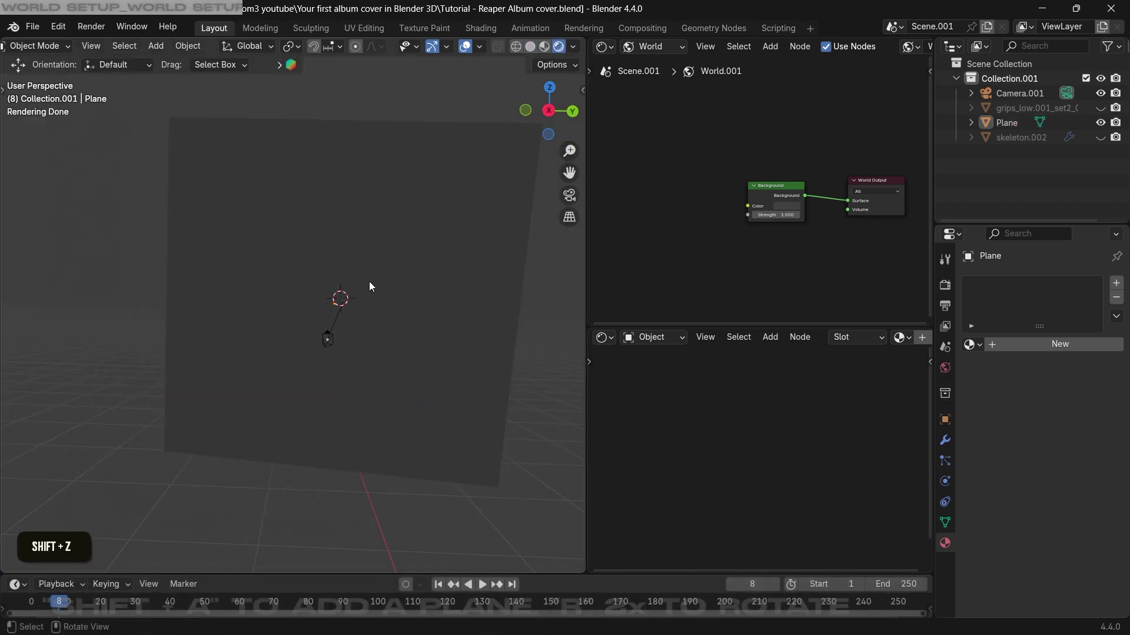
pyautogui.click(415, 246)
pyautogui.moveTo(415, 246); pyautogui.dragTo(371, 247, button='middle')
pyautogui.keyDown('shift'); pyautogui.moveTo(371, 247); pyautogui.dragTo(318, 266, button='middle'); pyautogui.keyUp('shift')
pyautogui.moveTo(342, 253); pyautogui.dragTo(342, 260, button='middle')
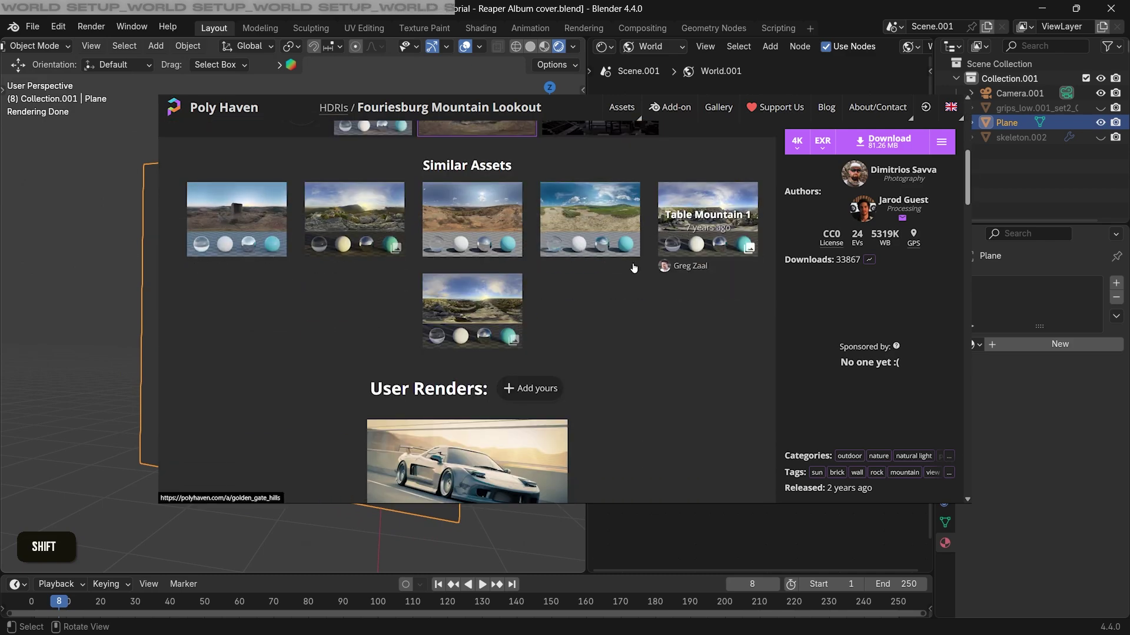
# Step: Add the texture coordinate, mapping and environment texture node chain in front of the world's Background node
pyautogui.hotkey('alt', 'Tab')
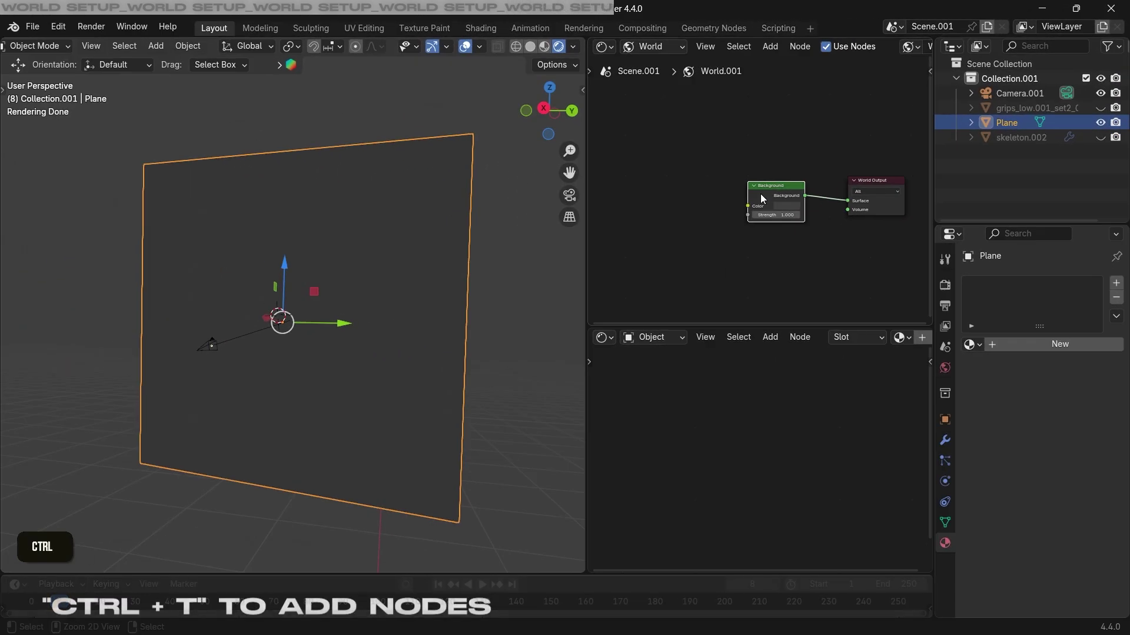
pyautogui.hotkey('ctrl', 't')
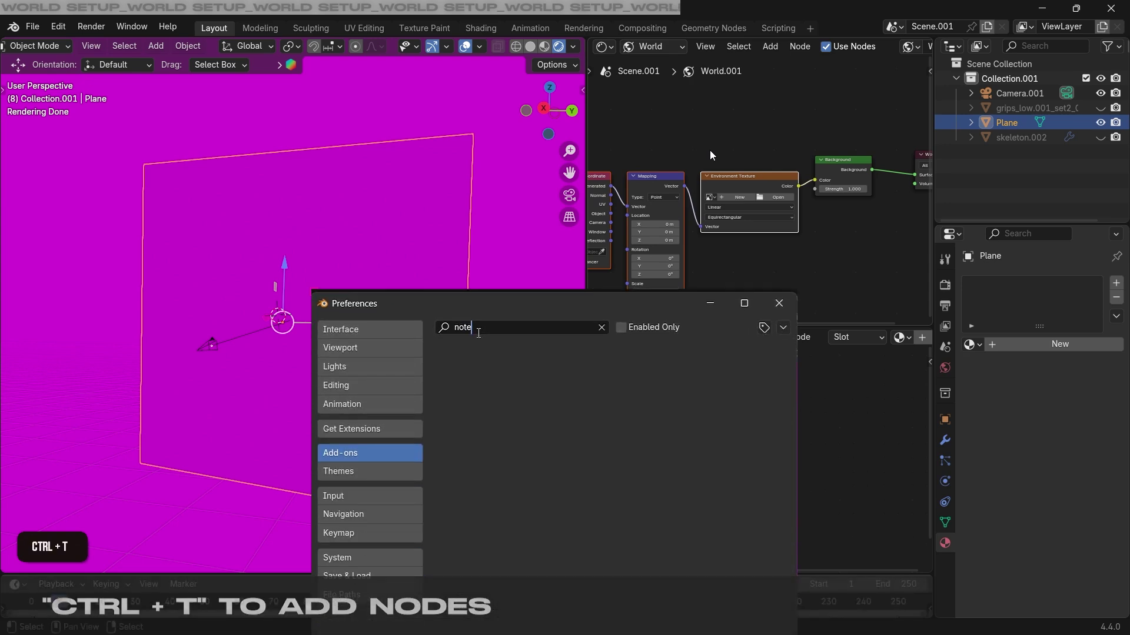
# Step: Search the add-ons for "node" to check that Node Wrangler is enabled, and close the preferences
pyautogui.press('BackSpace')
pyautogui.press('BackSpace')
pyautogui.write('de')
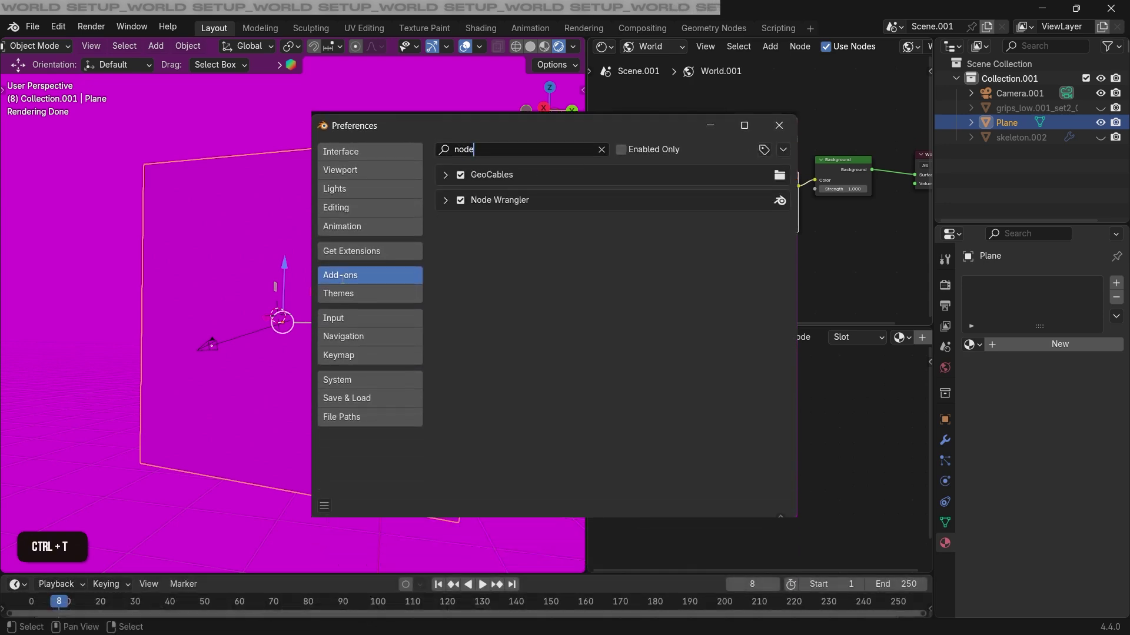
pyautogui.press('Escape')
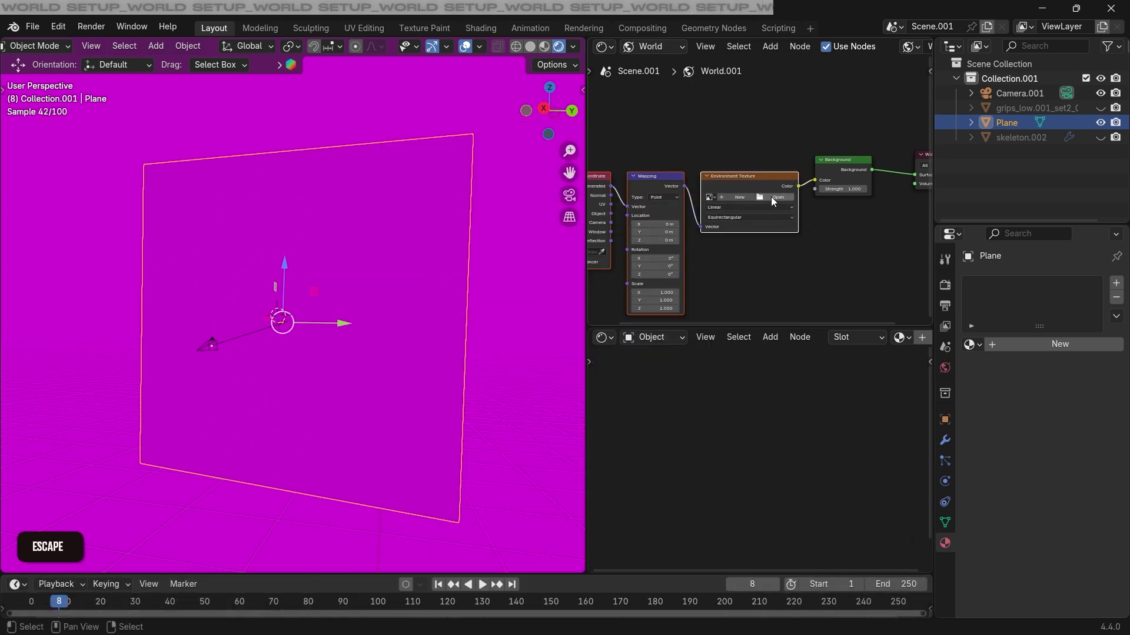
# Step: Load the fouriesburg_mountain_lookout_4k.hdr image into the world's environment texture and clear the object selection
pyautogui.click(706, 198)
pyautogui.click(747, 229)
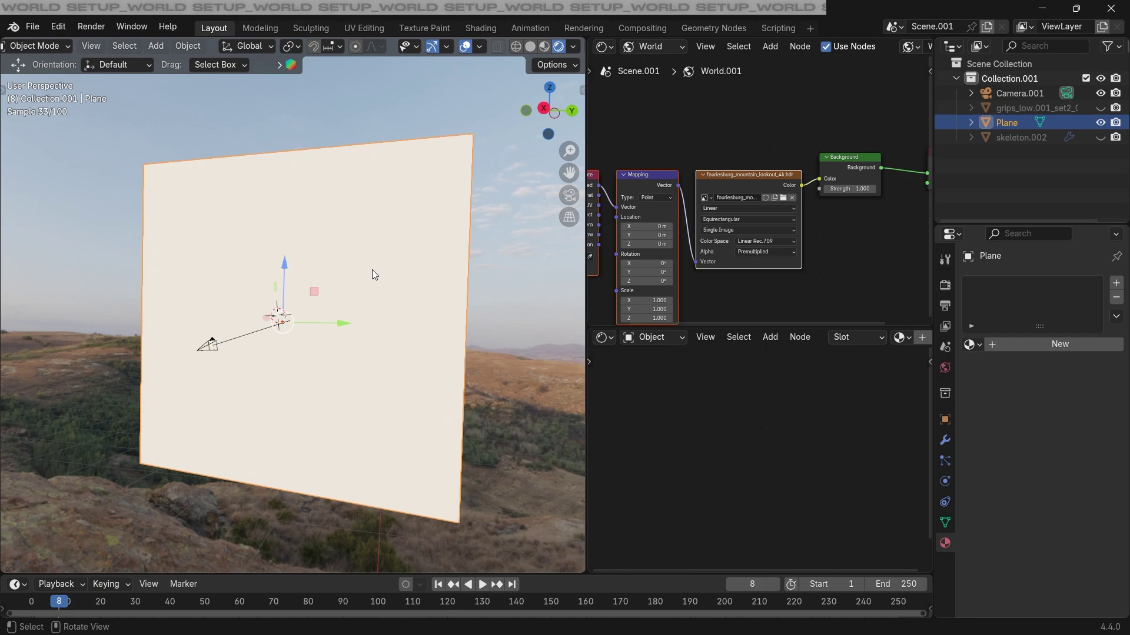
pyautogui.moveTo(373, 272); pyautogui.dragTo(330, 298, button='middle')
pyautogui.scroll(1, 304, 306)
pyautogui.hotkey('alt', 'a')
pyautogui.scroll(1, 304, 305)
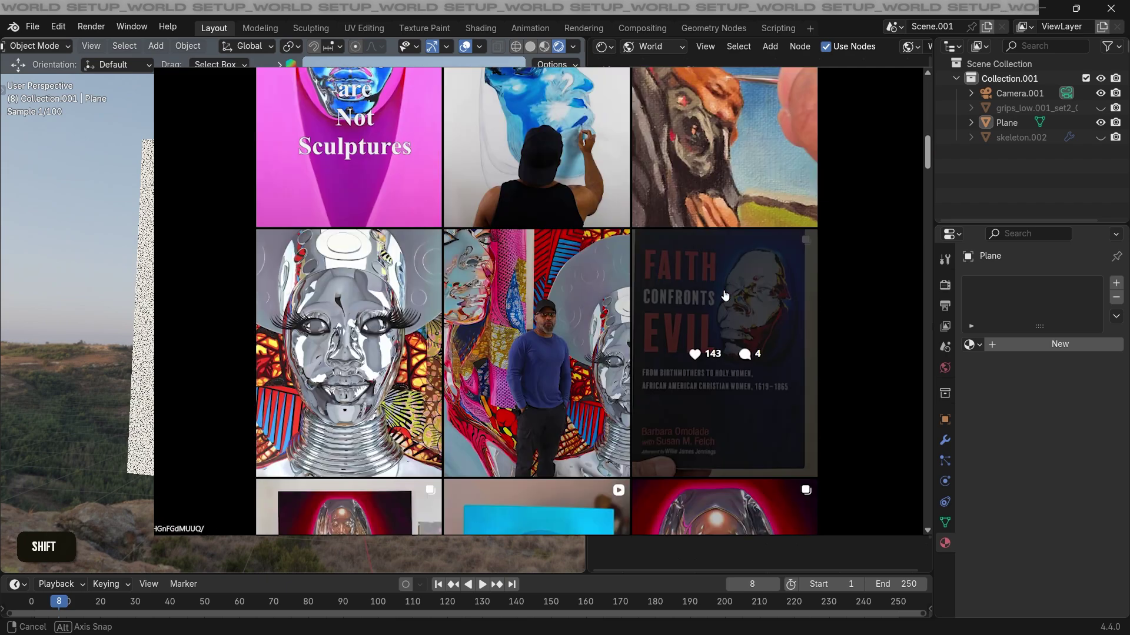
# Step: Create a new material for the backdrop plane and name it BG
pyautogui.hotkey('alt', 'Tab')
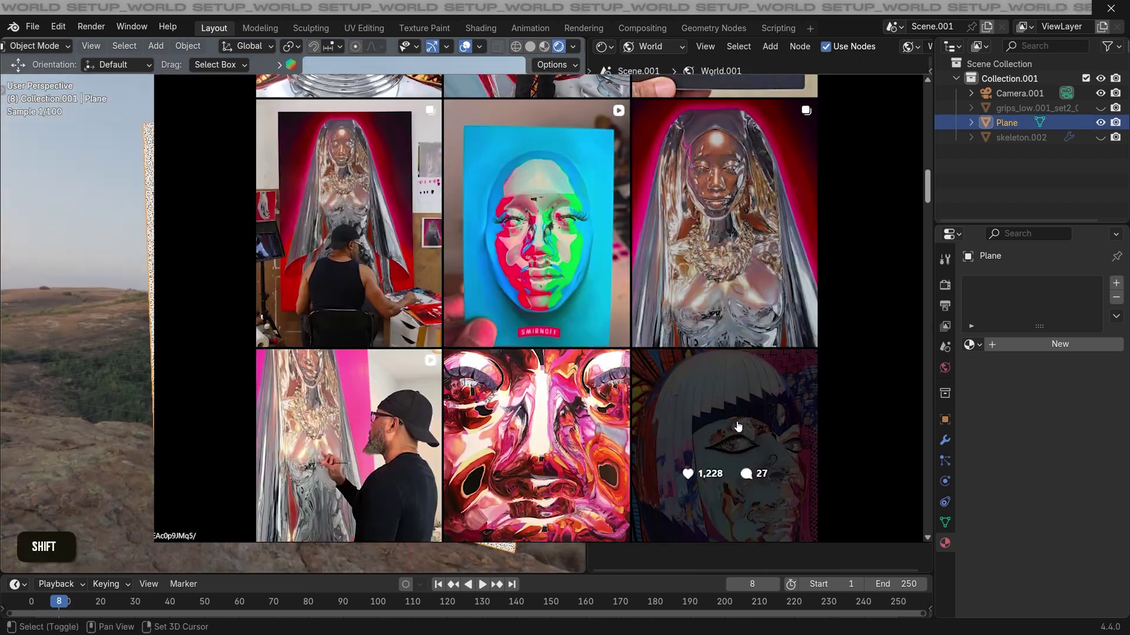
pyautogui.keyDown('shift'); pyautogui.moveTo(329, 297); pyautogui.dragTo(317, 274, button='middle'); pyautogui.keyUp('shift')
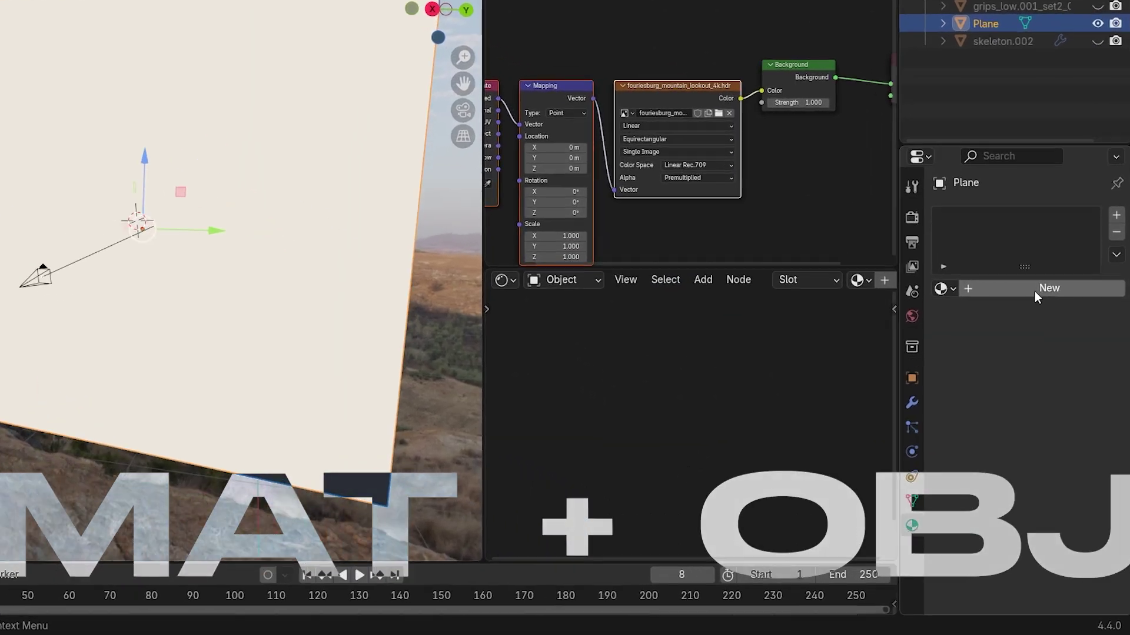
pyautogui.click(1053, 344)
pyautogui.doubleClick(1031, 344)
pyautogui.write('BG')
pyautogui.press('Return')
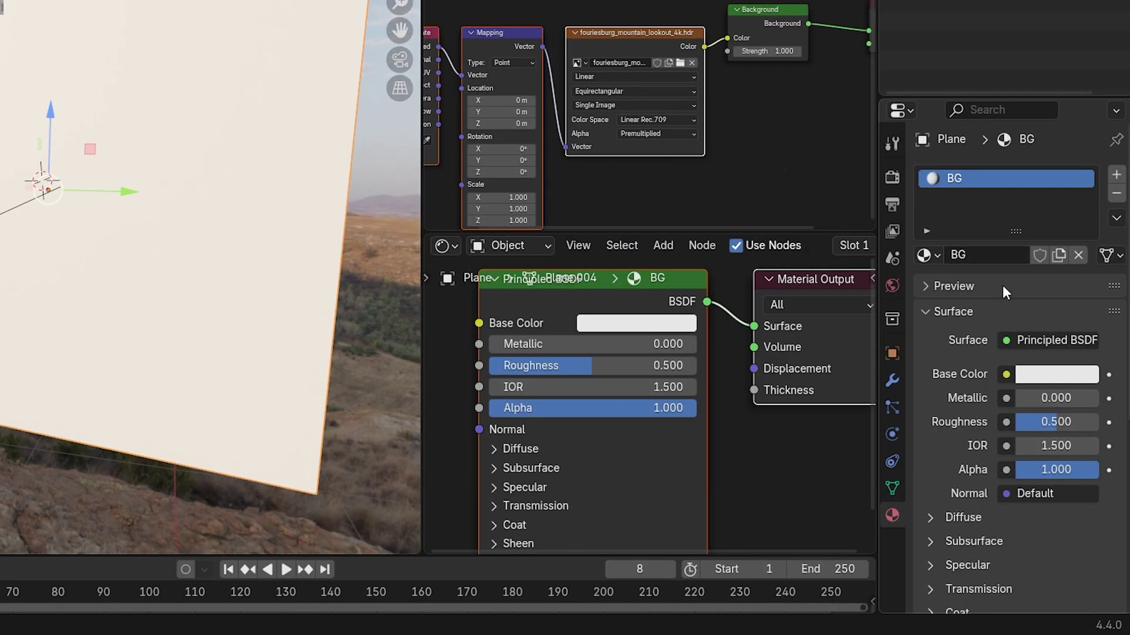
# Step: Give the BG material an orange-red base colour (#E74B00), metallic 0.956 and roughness 0.311
pyautogui.click(668, 323)
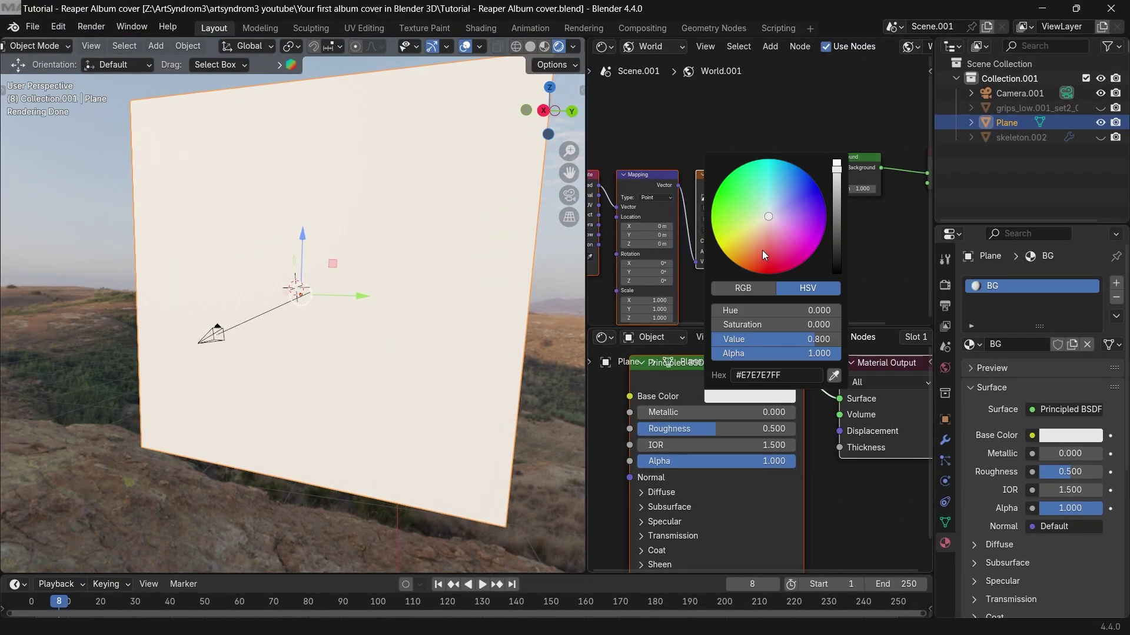
pyautogui.click(764, 254)
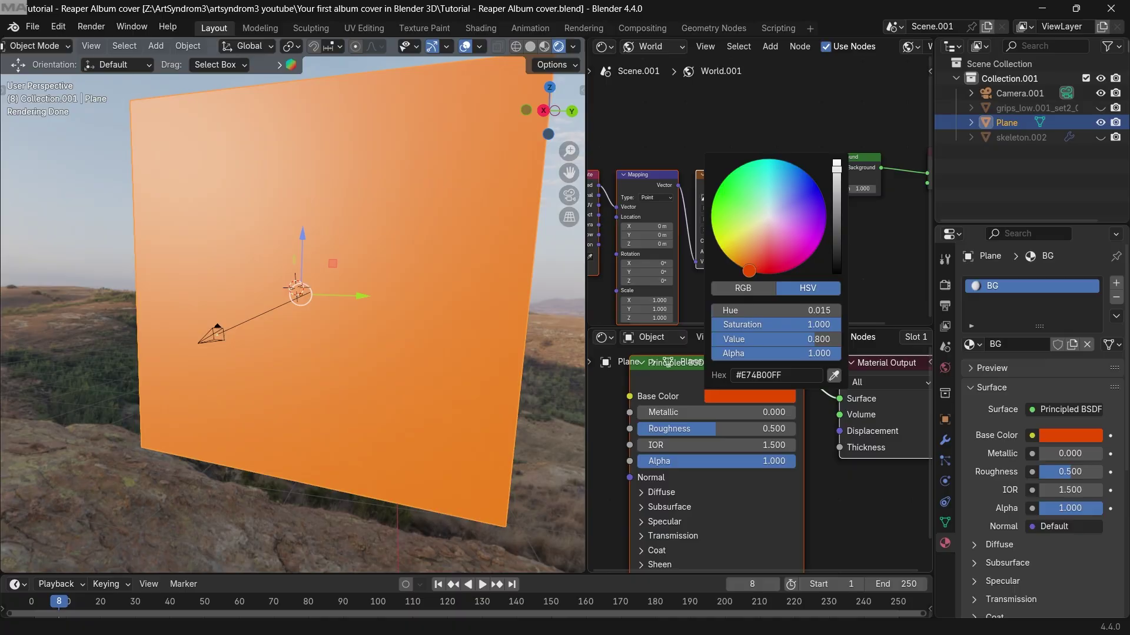
pyautogui.moveTo(677, 412)
pyautogui.mouseDown()
pyautogui.moveTo(741, 411)
pyautogui.moveTo(665, 428)
pyautogui.moveTo(678, 428)
pyautogui.mouseUp()
pyautogui.moveTo(389, 330)
pyautogui.mouseDown(button='middle')
pyautogui.moveTo(414, 247)
pyautogui.moveTo(338, 281)
pyautogui.moveTo(371, 327)
pyautogui.moveTo(393, 317)
pyautogui.moveTo(385, 309)
pyautogui.mouseUp(button='middle')
pyautogui.scroll(-1, 385, 309)
# Step: Unhide the skeleton.002 skull in front of the backdrop and select it
pyautogui.click(666, 265)
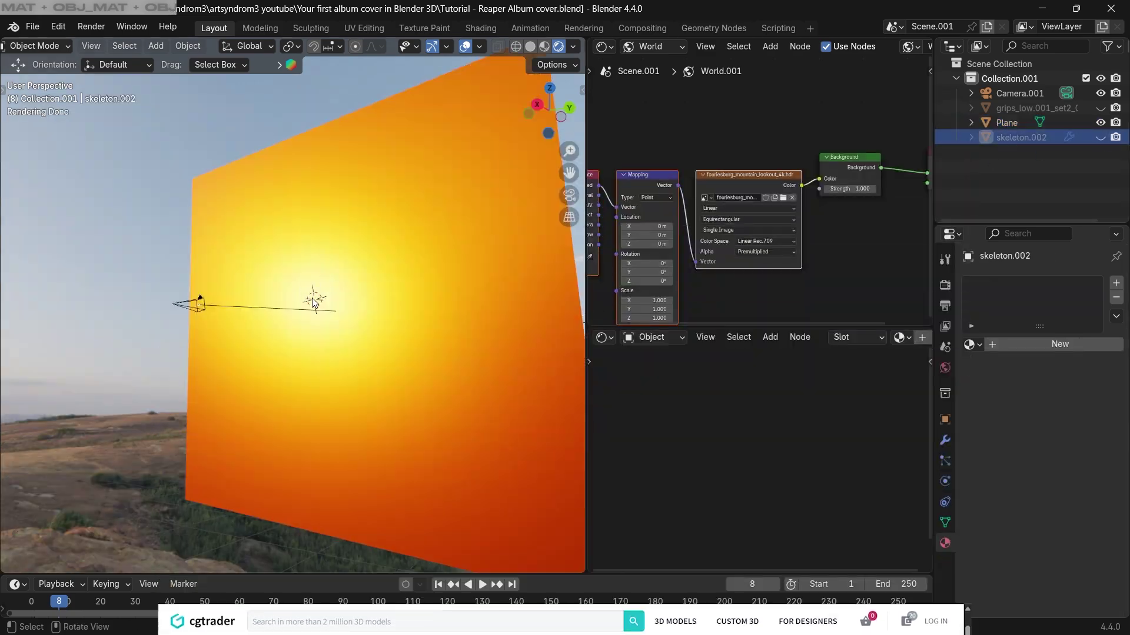
pyautogui.scroll(-1, 331, 310)
pyautogui.press('a')
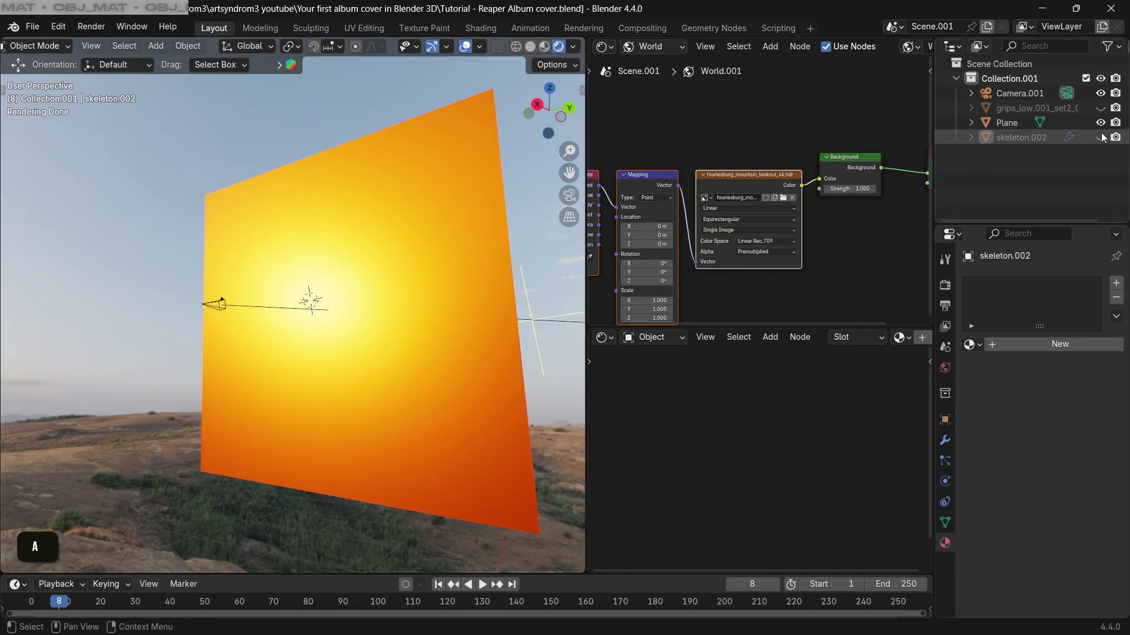
pyautogui.click(314, 289)
pyautogui.scroll(2, 321, 280)
pyautogui.moveTo(323, 275); pyautogui.dragTo(375, 287, button='middle')
pyautogui.press('r')
pyautogui.press('r')
pyautogui.press('Escape')
pyautogui.scroll(1, 376, 288)
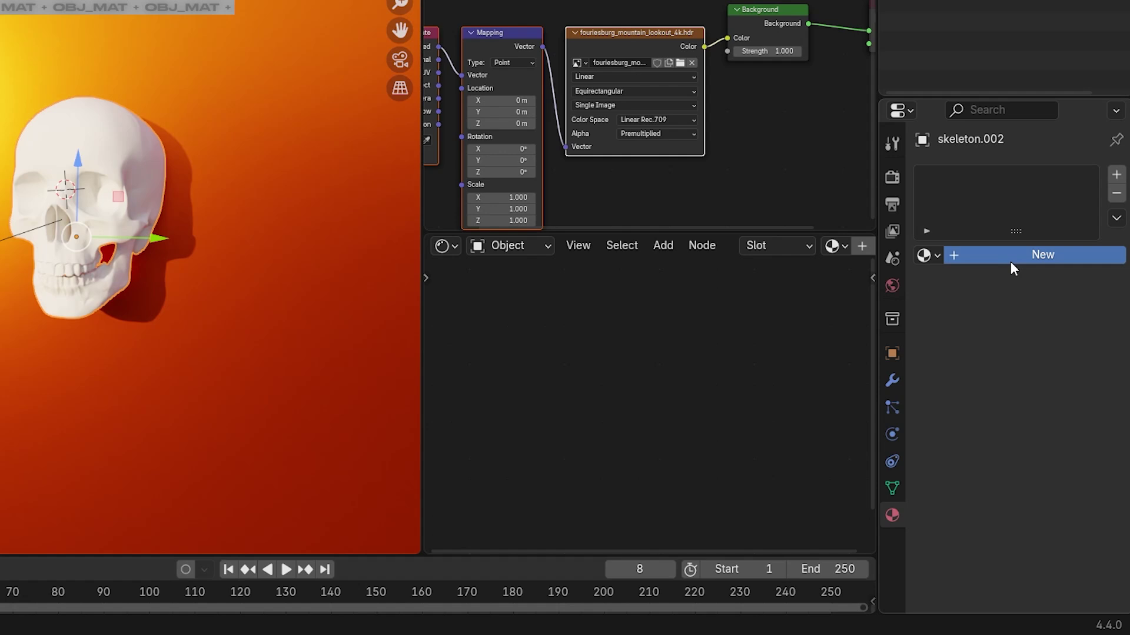
# Step: Create a new material for the skull model and name it skull
pyautogui.click(973, 254)
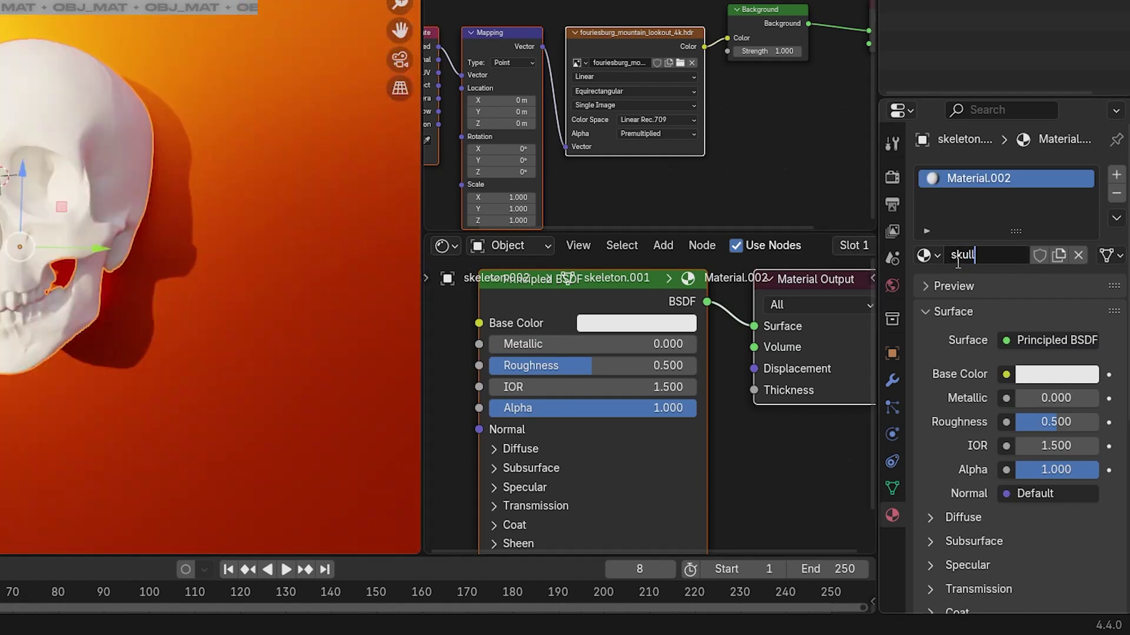
pyautogui.write('skull')
pyautogui.press('Return')
# Step: Set the skull material's base colour to black and its roughness to 0.096 for a glossy look
pyautogui.click(636, 323)
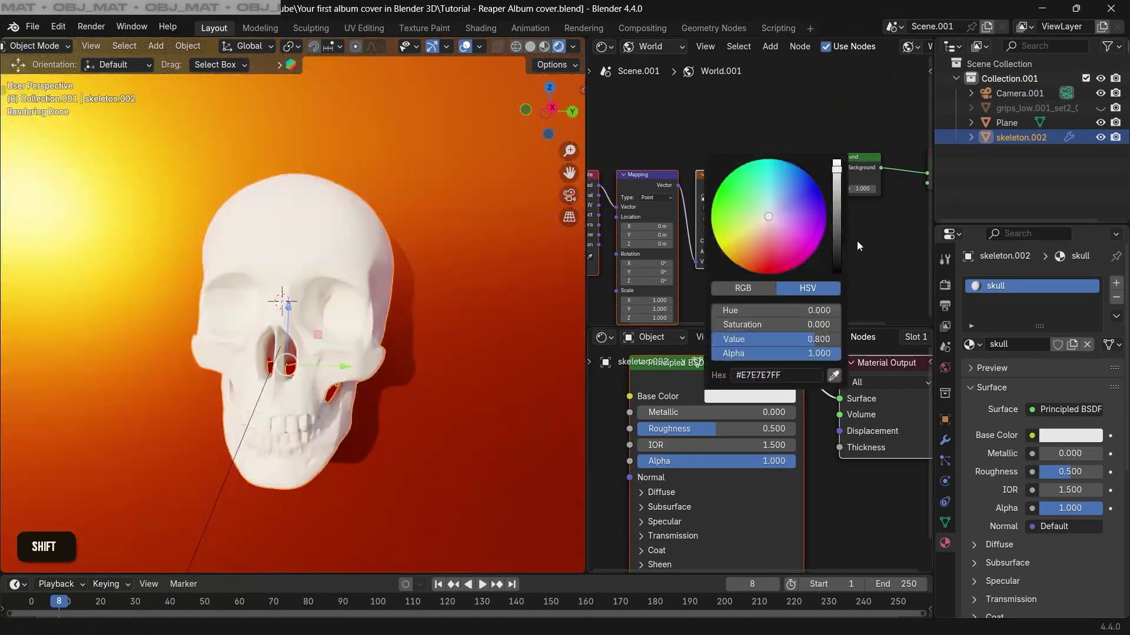
pyautogui.moveTo(836, 246); pyautogui.dragTo(836, 274)
pyautogui.moveTo(715, 429); pyautogui.dragTo(652, 429)
pyautogui.moveTo(294, 235); pyautogui.dragTo(299, 348, button='middle')
pyautogui.scroll(2, 306, 249)
pyautogui.scroll(2, 301, 332)
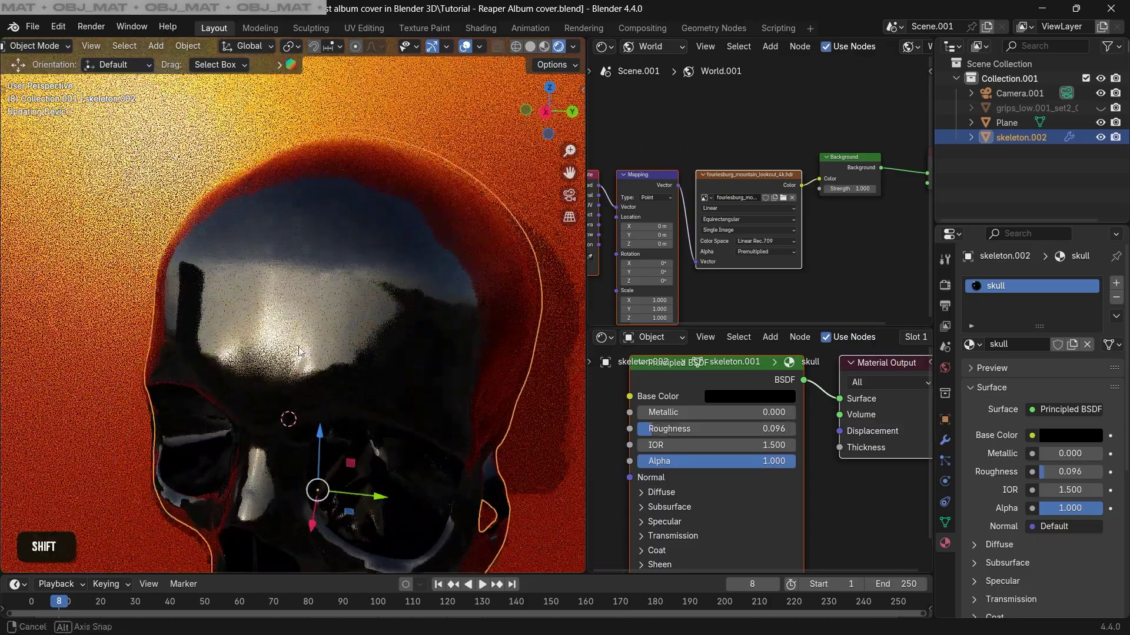
pyautogui.scroll(-8, 298, 351)
pyautogui.click(151, 338)
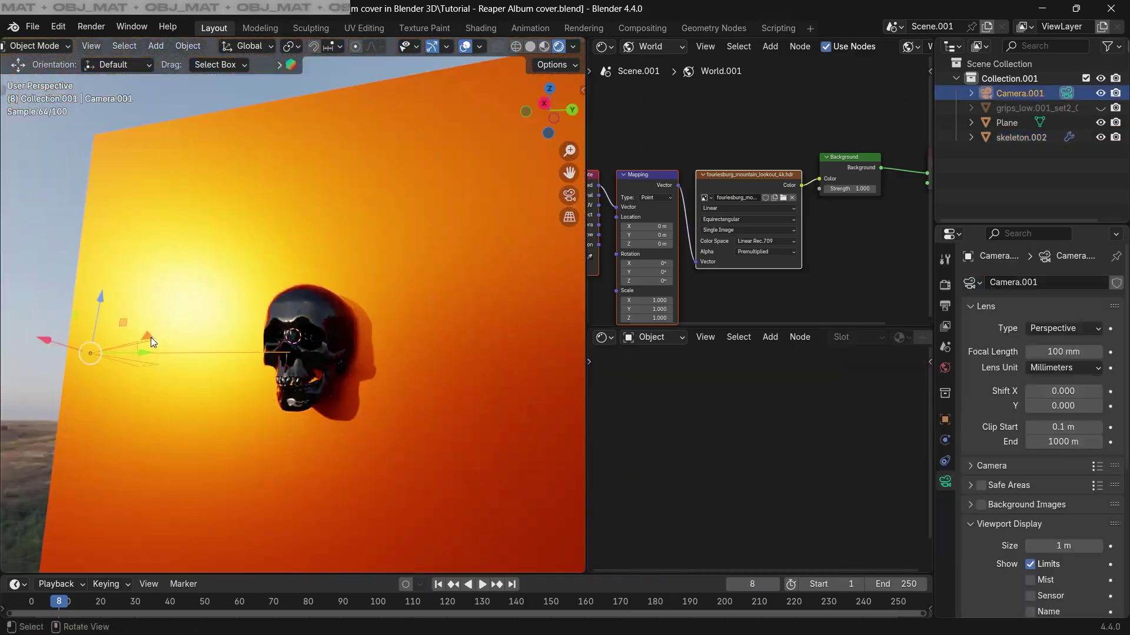
pyautogui.hotkey('ctrl', 'z')
pyautogui.hotkey('ctrl', 'z')
pyautogui.hotkey('ctrl', 'z')
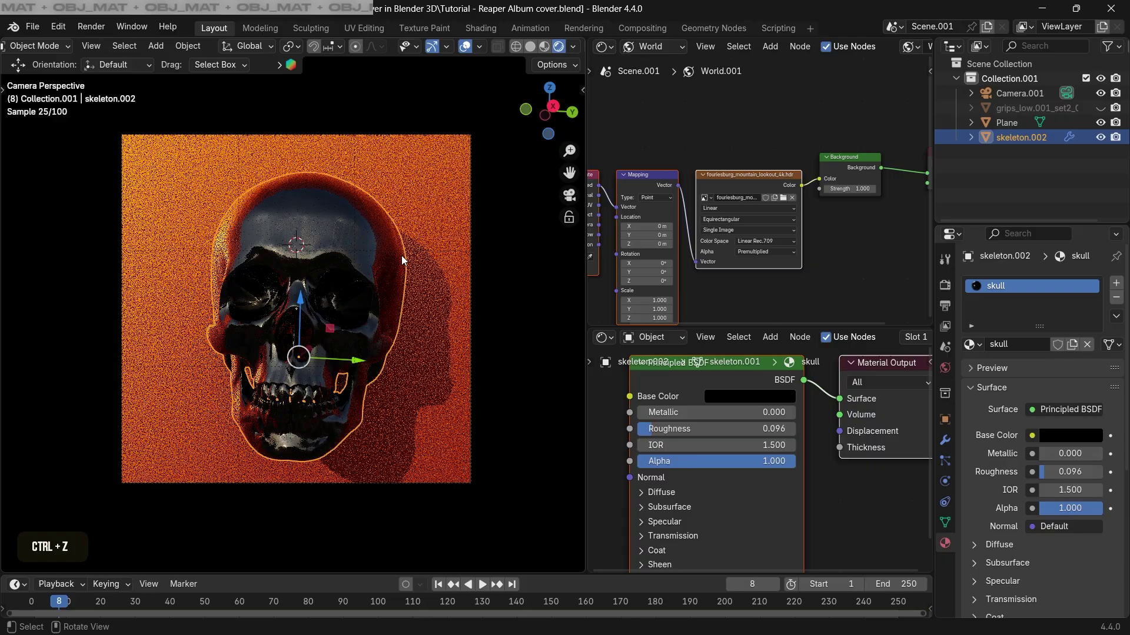
# Step: Rotate the skull freely in the camera view so it faces the camera straight on
pyautogui.click(378, 232)
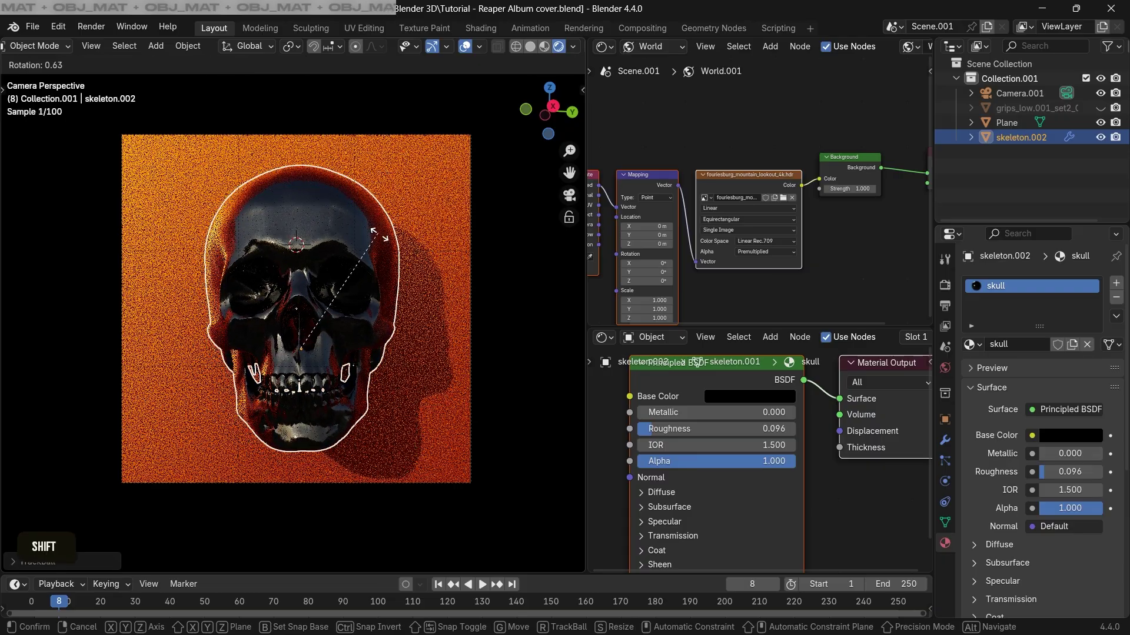
pyautogui.click(378, 235)
# Step: Add the backdrop plane to the selection and rotate it together with the skull by about 14.6 degrees, seen from the side
pyautogui.moveTo(365, 300); pyautogui.dragTo(241, 295, button='middle')
pyautogui.click(436, 273)
pyautogui.moveTo(441, 280); pyautogui.dragTo(420, 285, button='middle')
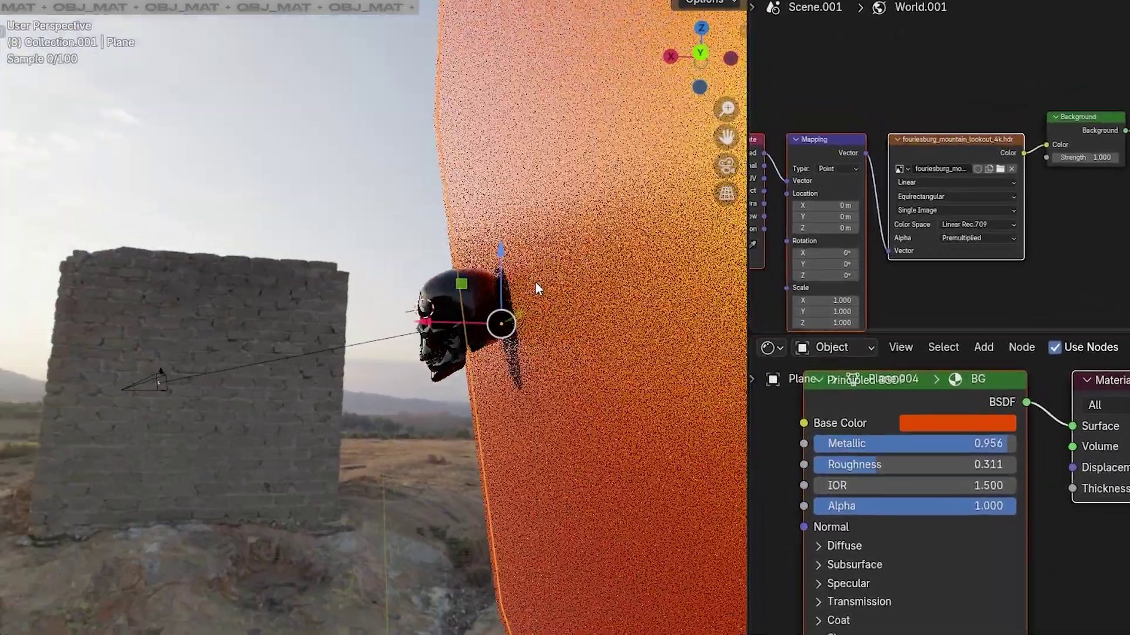
pyautogui.press('r')
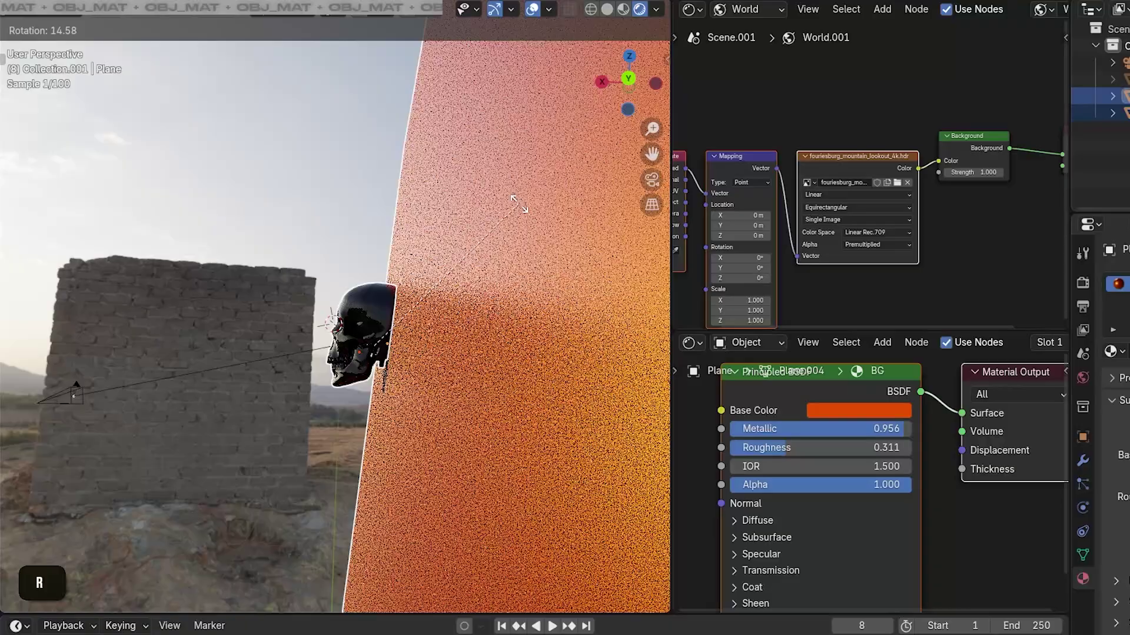
pyautogui.click(519, 203)
pyautogui.moveTo(519, 204); pyautogui.dragTo(471, 217, button='middle')
pyautogui.keyDown('shift'); pyautogui.moveTo(470, 217); pyautogui.dragTo(415, 221, button='middle'); pyautogui.keyUp('shift')
# Step: Fine-tune the combined rotation of the skull and backdrop plane freely from the camera view
pyautogui.press('KP_0')
pyautogui.press('r')
pyautogui.press('r')
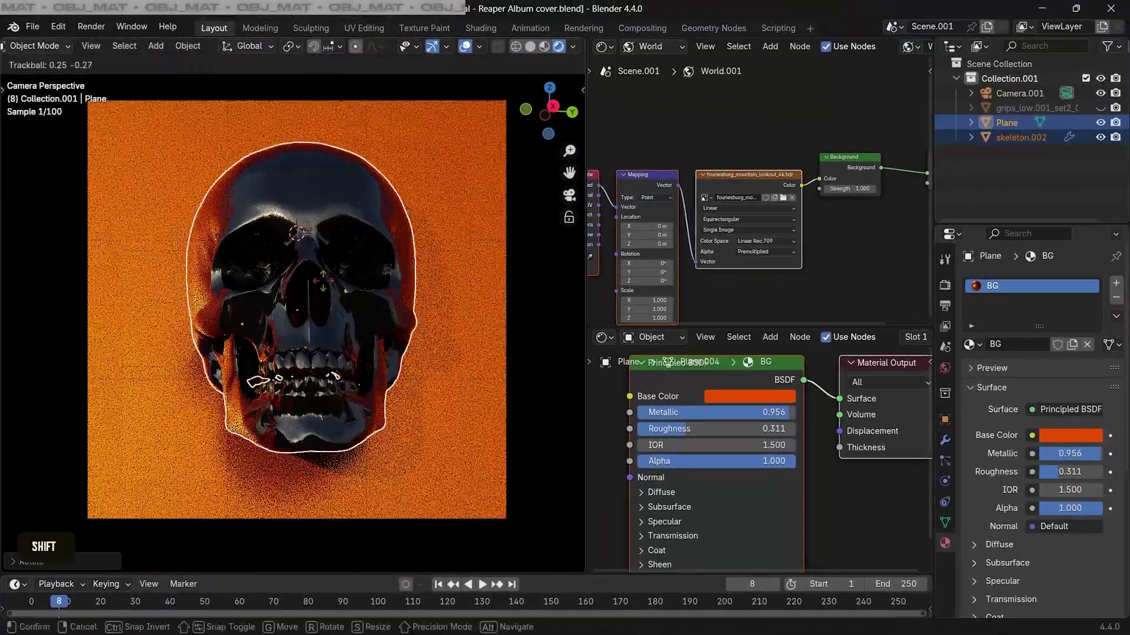
pyautogui.click(456, 253)
pyautogui.press('r')
pyautogui.click(459, 237)
# Step: Select only the backdrop plane and move it by about 0.05 m in the camera view
pyautogui.click(471, 250)
pyautogui.press('g')
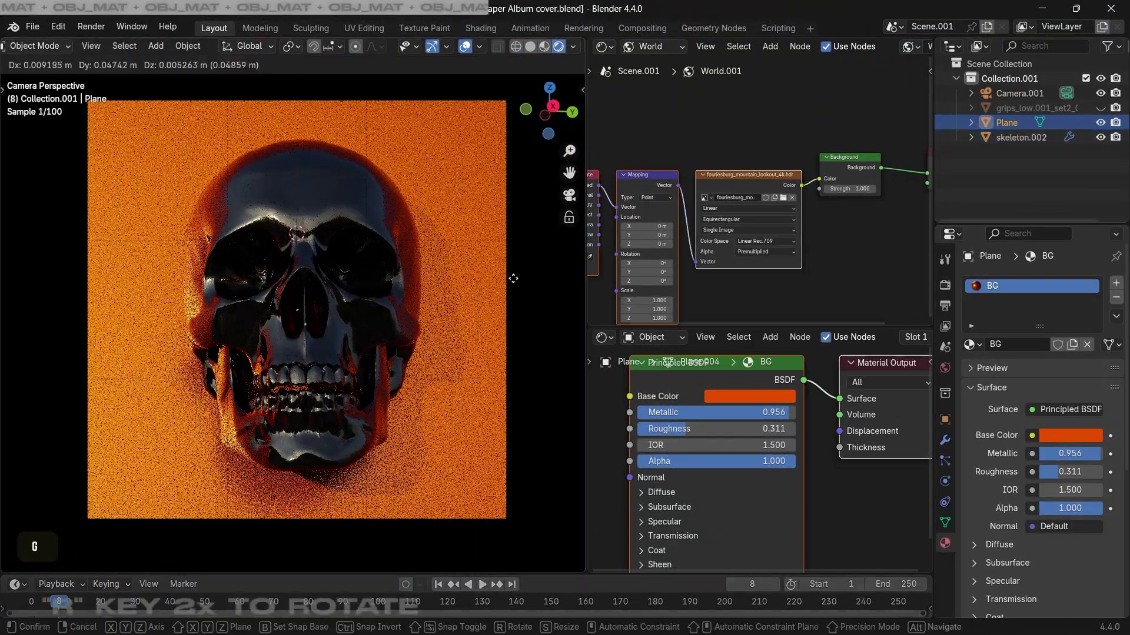
pyautogui.click(512, 277)
pyautogui.moveTo(329, 265); pyautogui.dragTo(307, 260, button='middle')
pyautogui.scroll(-8, 307, 260)
pyautogui.press('r')
pyautogui.press('r')
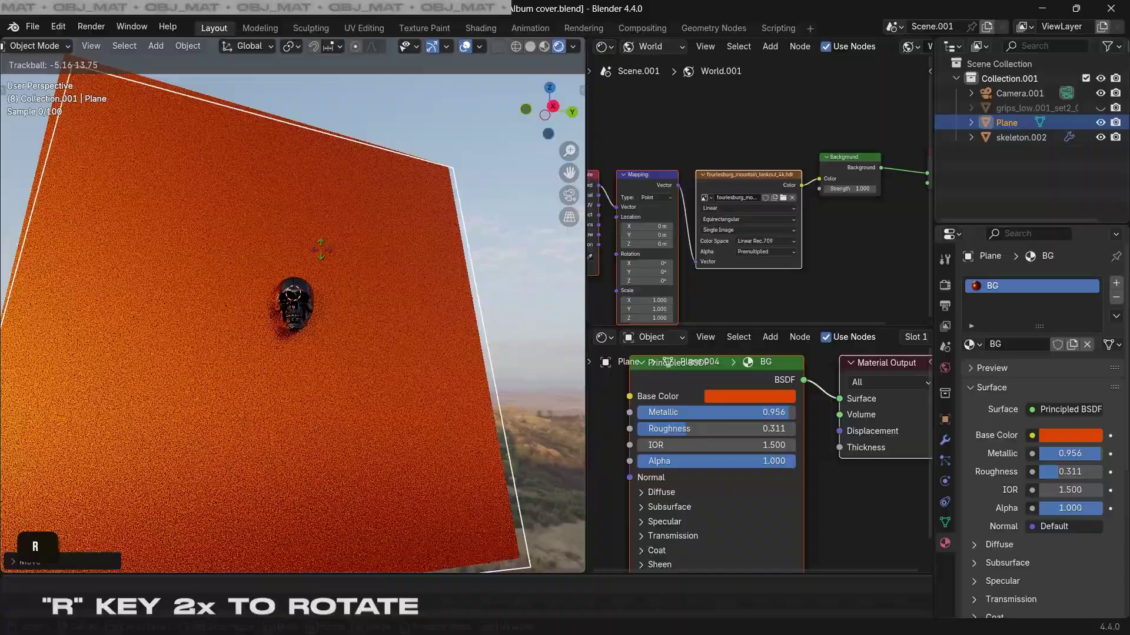
pyautogui.press('Escape')
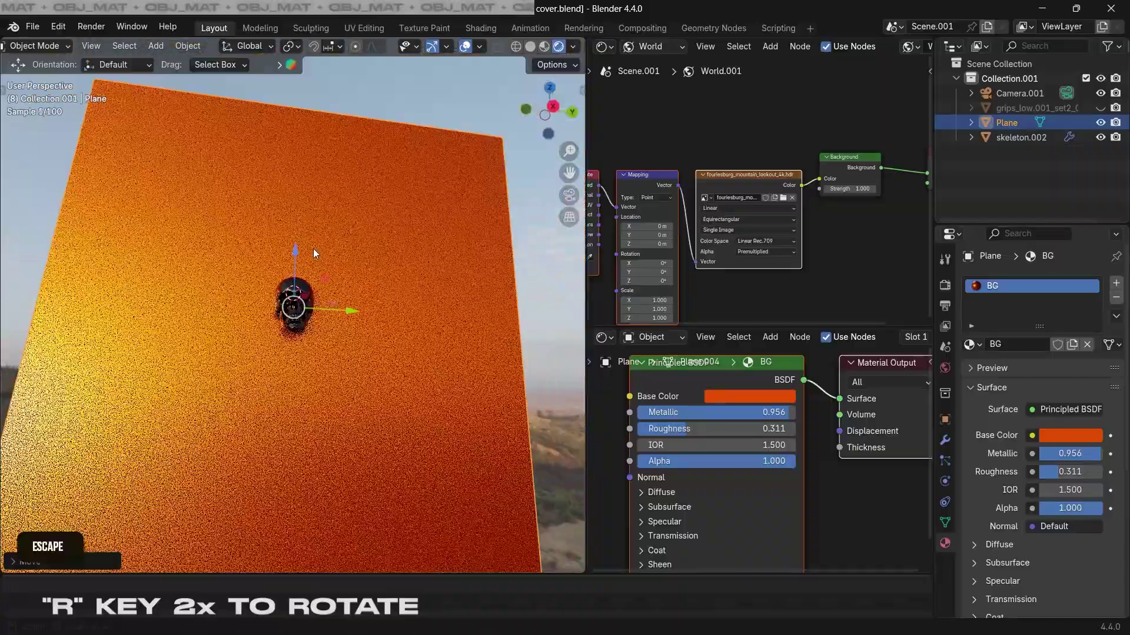
pyautogui.press('KP_0')
pyautogui.press('r')
pyautogui.press('r')
pyautogui.press('Escape')
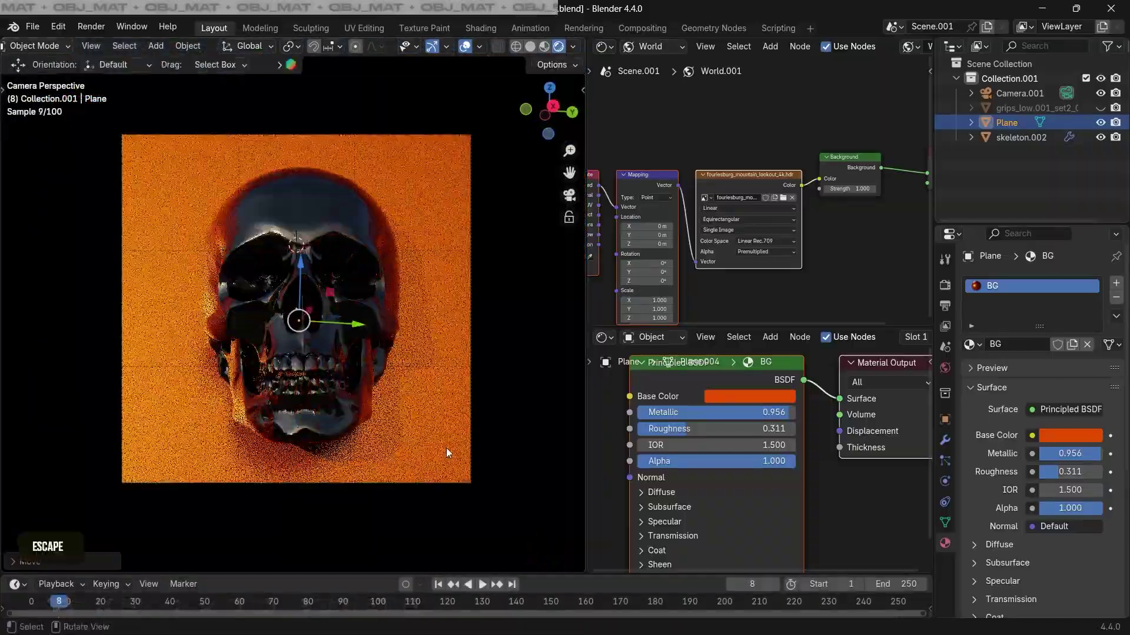
# Step: Try to rotate the backdrop plane freely in the camera view
pyautogui.press('r')
pyautogui.press('r')
pyautogui.click(393, 340)
pyautogui.press('r')
pyautogui.press('r')
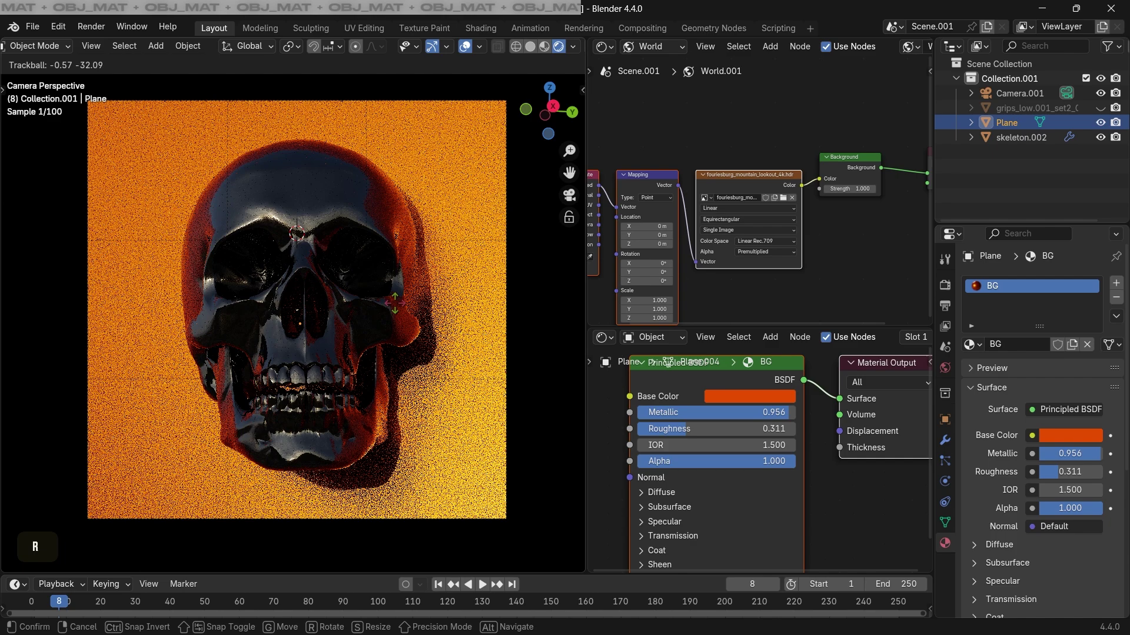
pyautogui.press('Escape')
pyautogui.hotkey('ctrl', 'z')
# Step: Select the skull and rotate it slightly in the camera view to straighten it
pyautogui.click(405, 249)
pyautogui.press('r')
pyautogui.click(408, 247)
pyautogui.scroll(1, 412, 271)
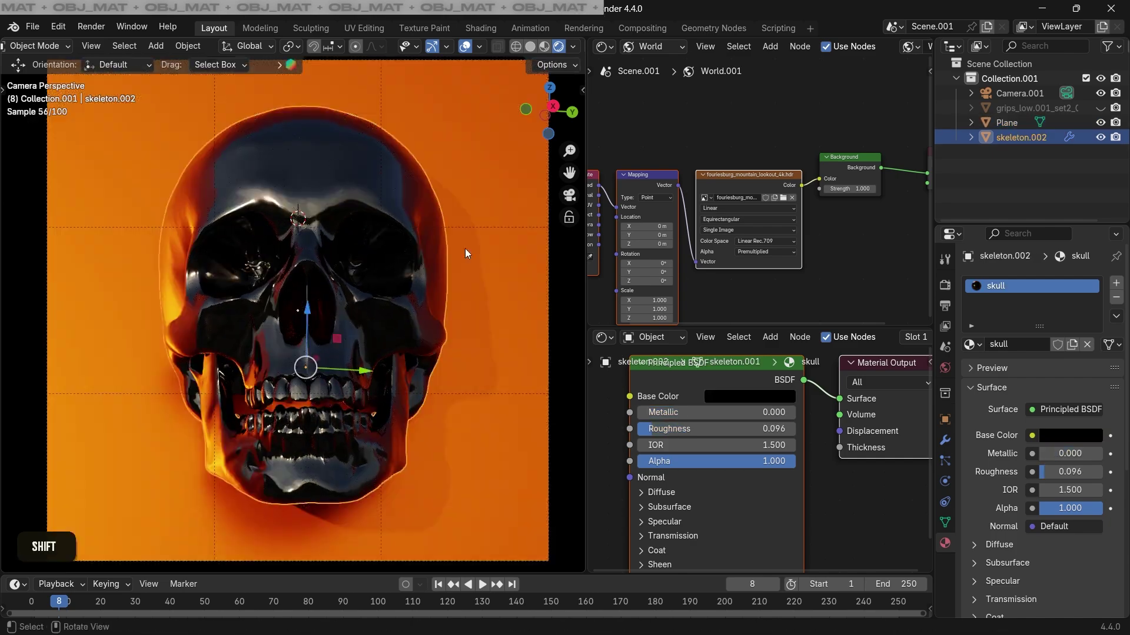
# Step: Set the world Background strength to 2.250 and insert a Hue/Saturation/Value node between the HDRI texture and the Background node
pyautogui.scroll(2, 764, 223)
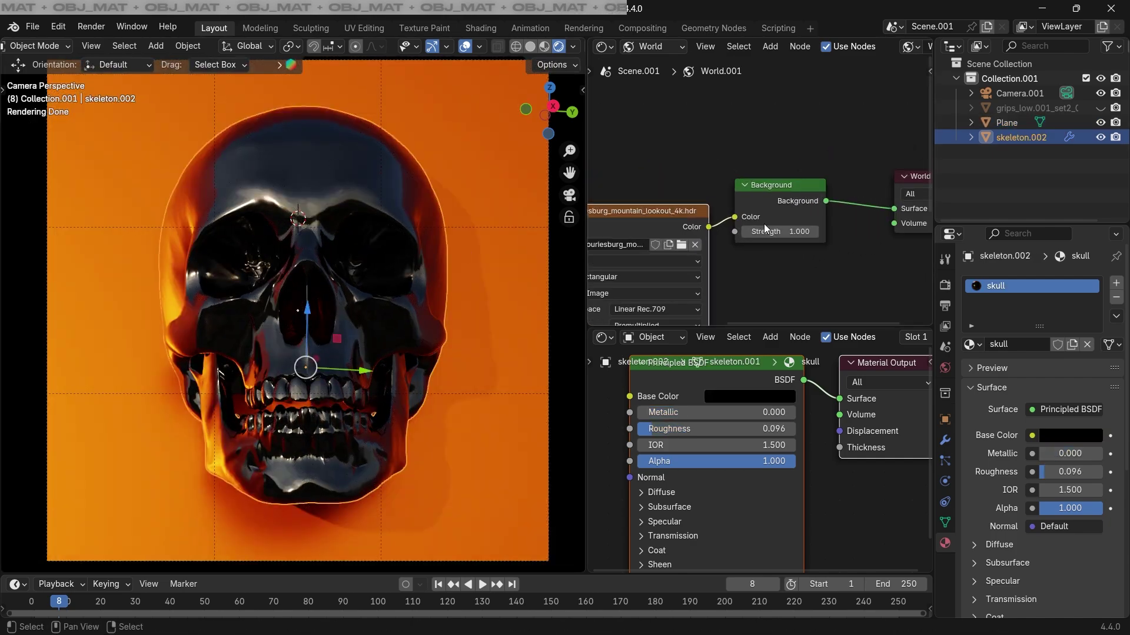
pyautogui.keyDown('shift'); pyautogui.moveTo(769, 243); pyautogui.dragTo(824, 243); pyautogui.keyUp('shift')
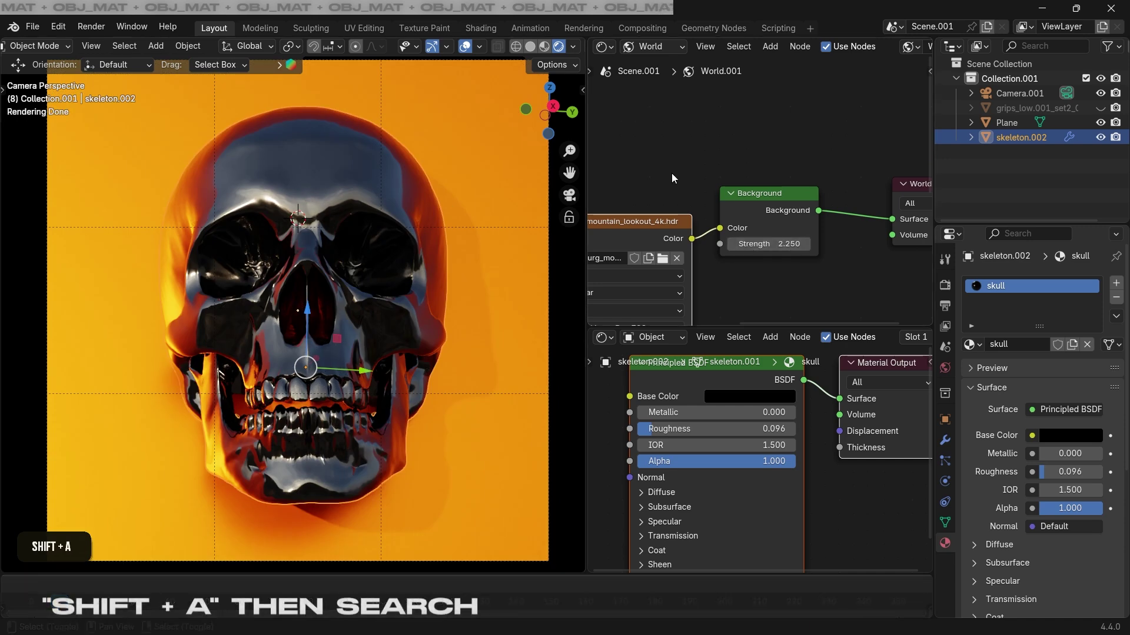
pyautogui.hotkey('shift', 'a')
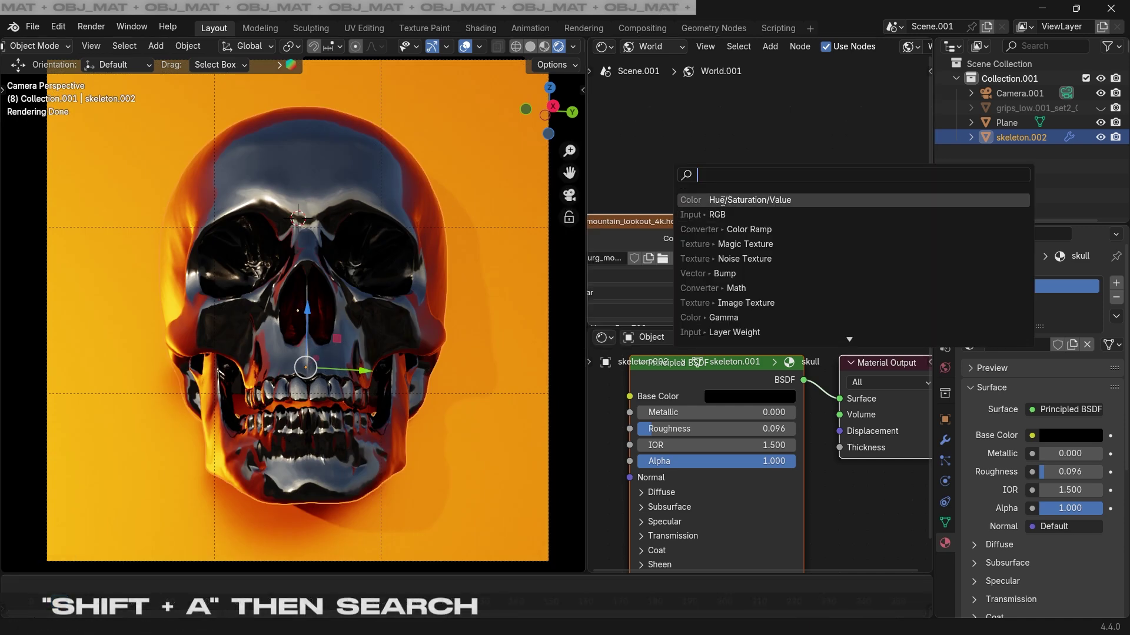
pyautogui.click(722, 201)
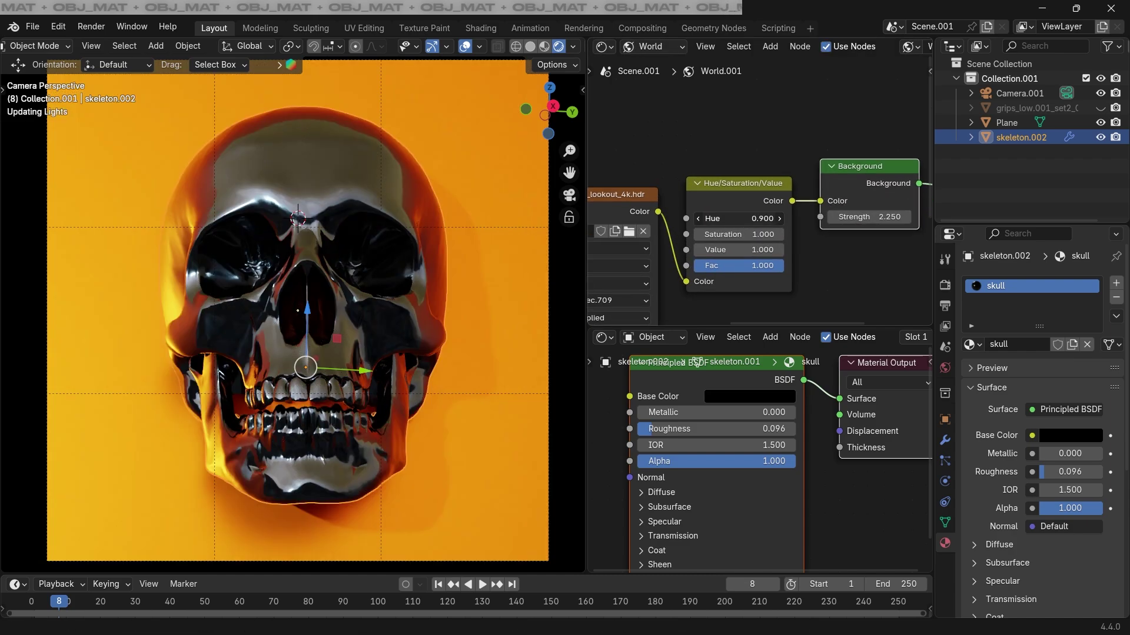
# Step: Undo the trial hue change, and set the world Hue/Saturation/Value node to saturation 1.970 and hue 0.470
pyautogui.hotkey('ctrl', 'z')
pyautogui.scroll(1, 739, 225)
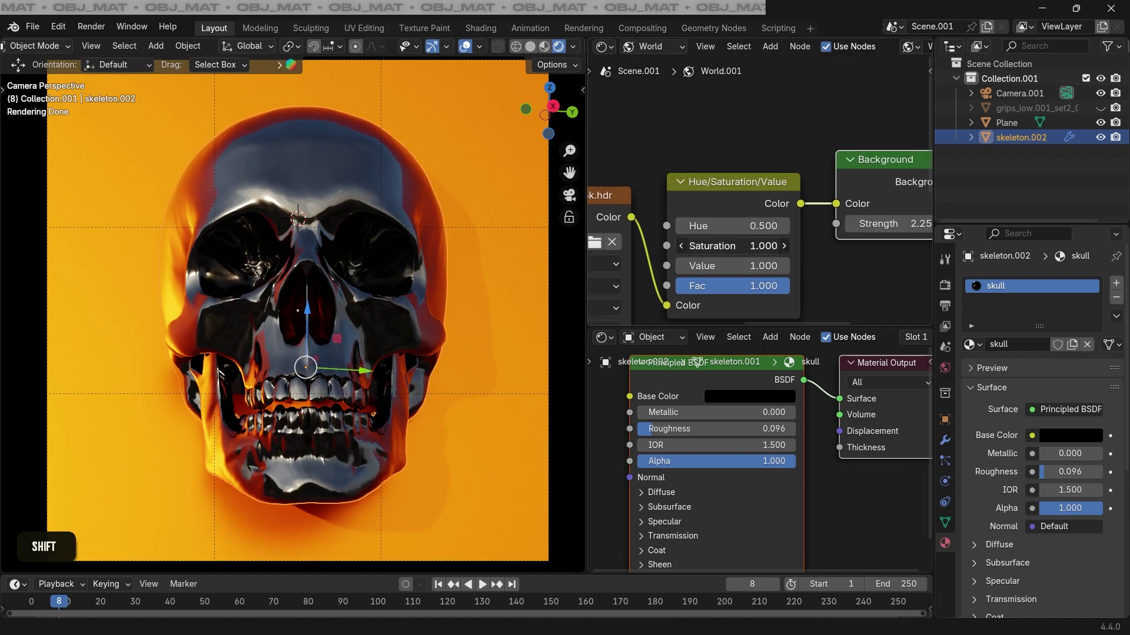
pyautogui.keyDown('shift'); pyautogui.moveTo(732, 246); pyautogui.dragTo(714, 226); pyautogui.keyUp('shift')
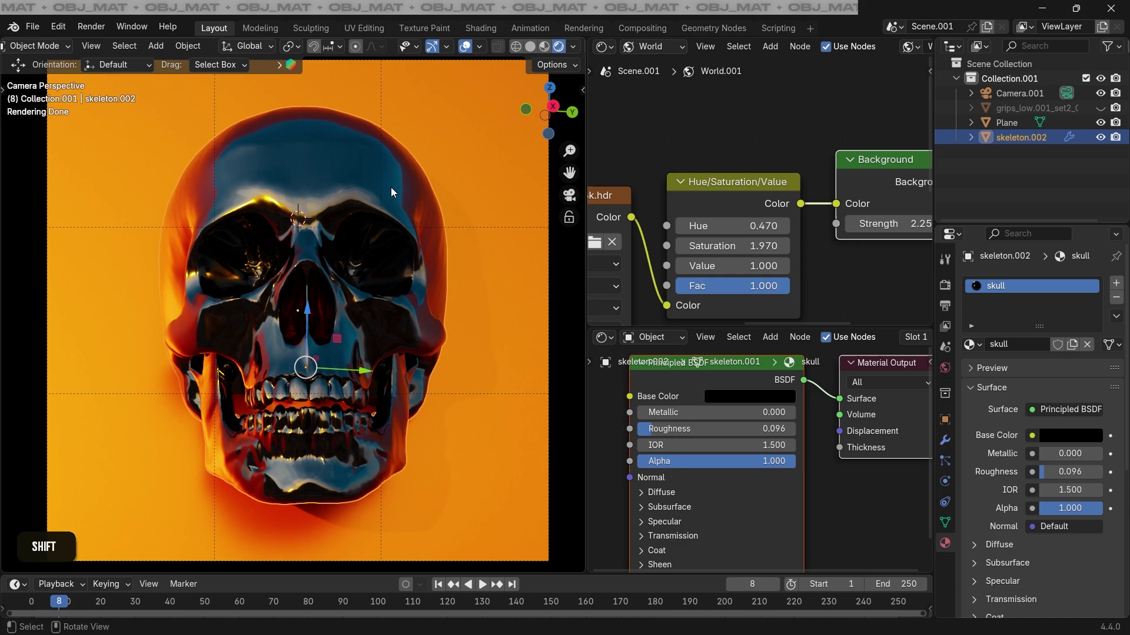
# Step: Select the backdrop plane and set its BG material to metallic 1.000 and roughness 0.464
pyautogui.scroll(-1, 406, 218)
pyautogui.click(448, 266)
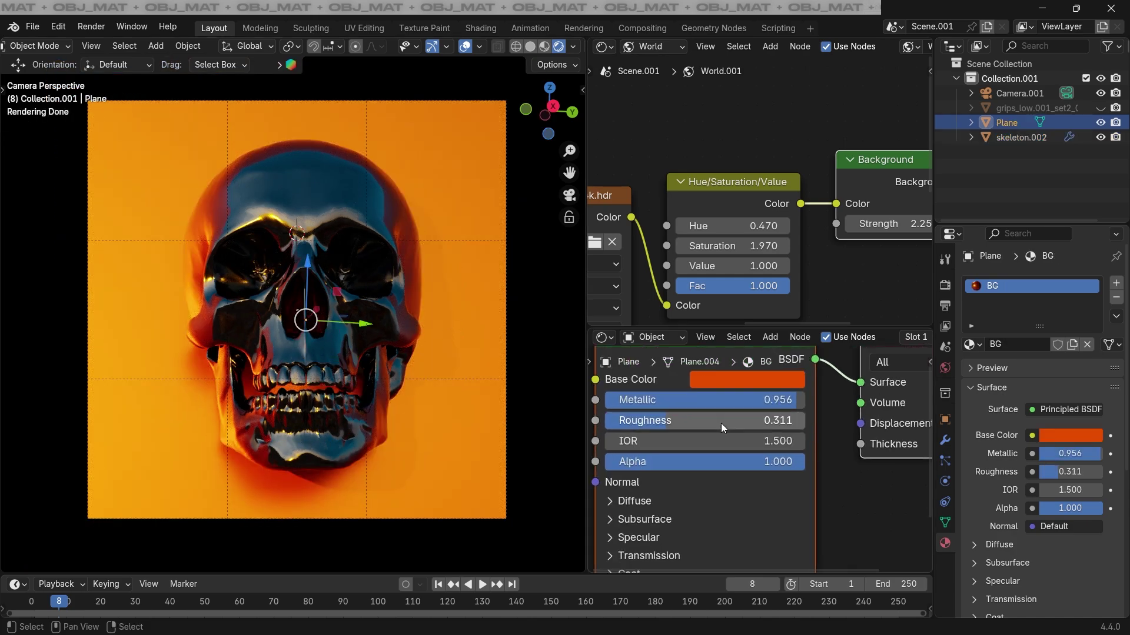
pyautogui.moveTo(721, 423); pyautogui.dragTo(805, 404)
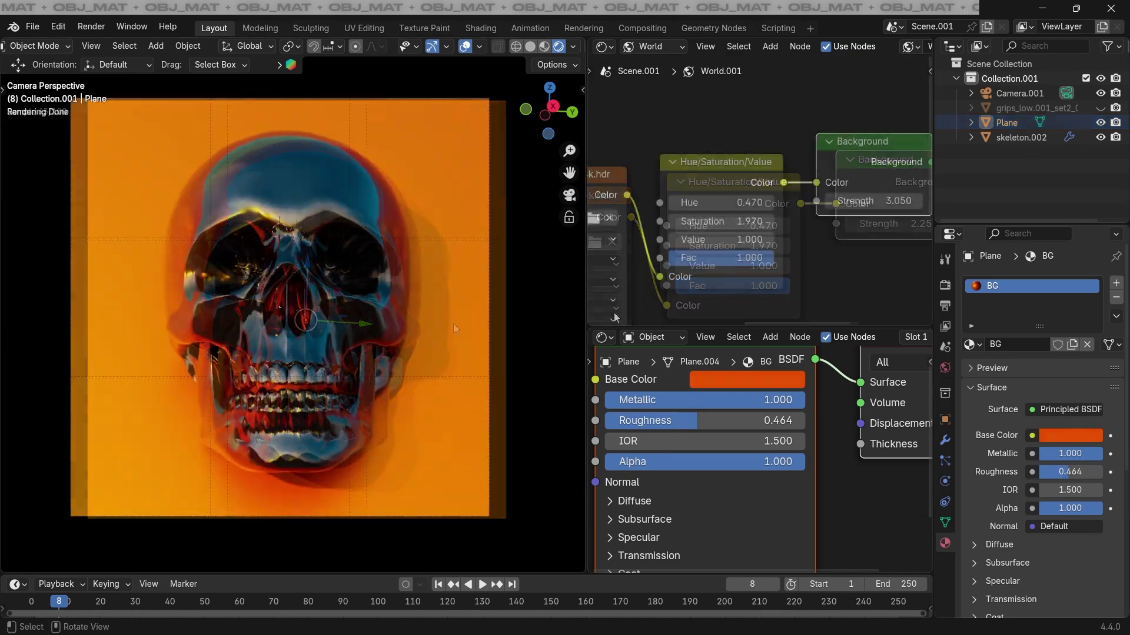
# Step: Unhide the pistol object, move it beside the skull and tilt it freely
pyautogui.hotkey('alt', 'a')
pyautogui.click(1101, 109)
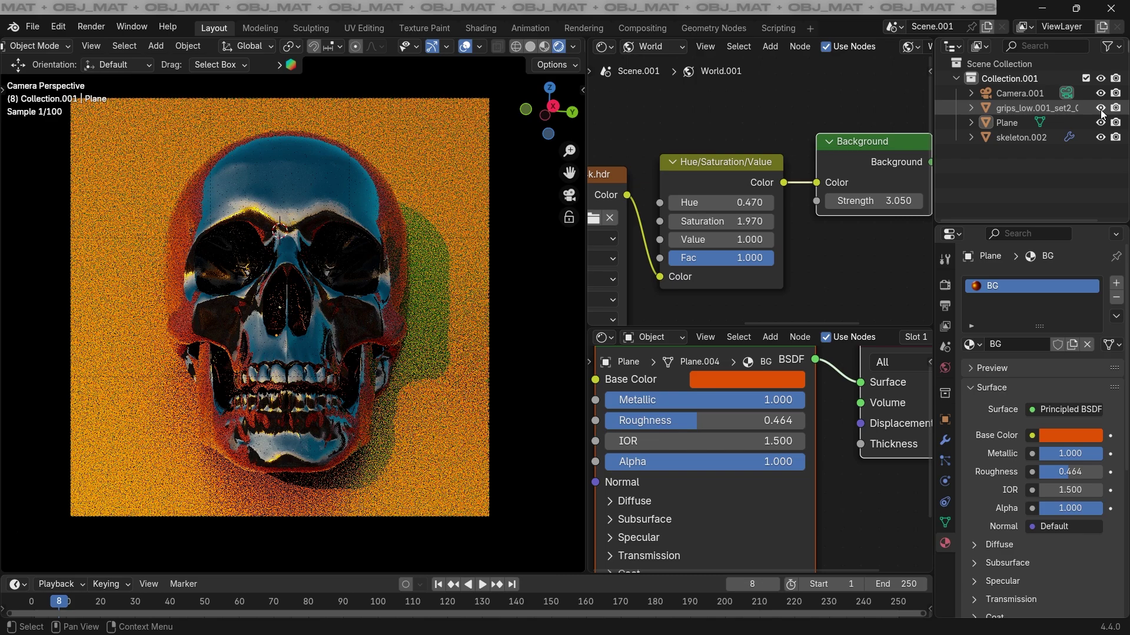
pyautogui.middleClick(377, 282)
pyautogui.scroll(-2, 376, 283)
pyautogui.click(368, 281)
pyautogui.press('g')
pyautogui.click(348, 269)
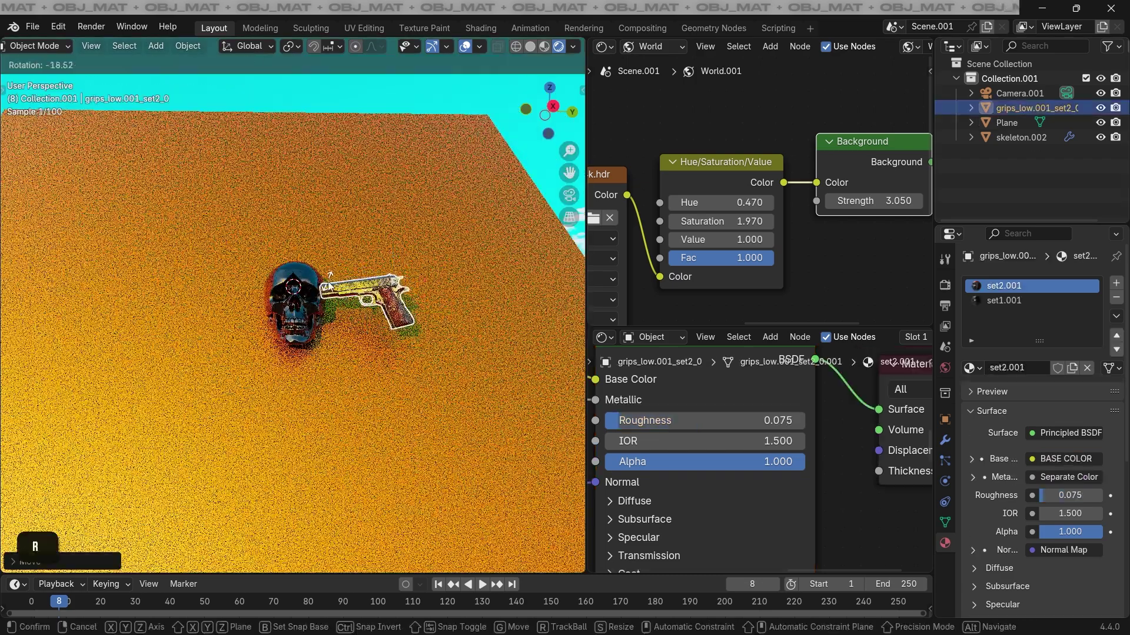
pyautogui.click(328, 286)
# Step: Move the pistol in the camera view so its barrel enters the frame's upper-right corner
pyautogui.press('`')
pyautogui.click(265, 373)
pyautogui.press('g')
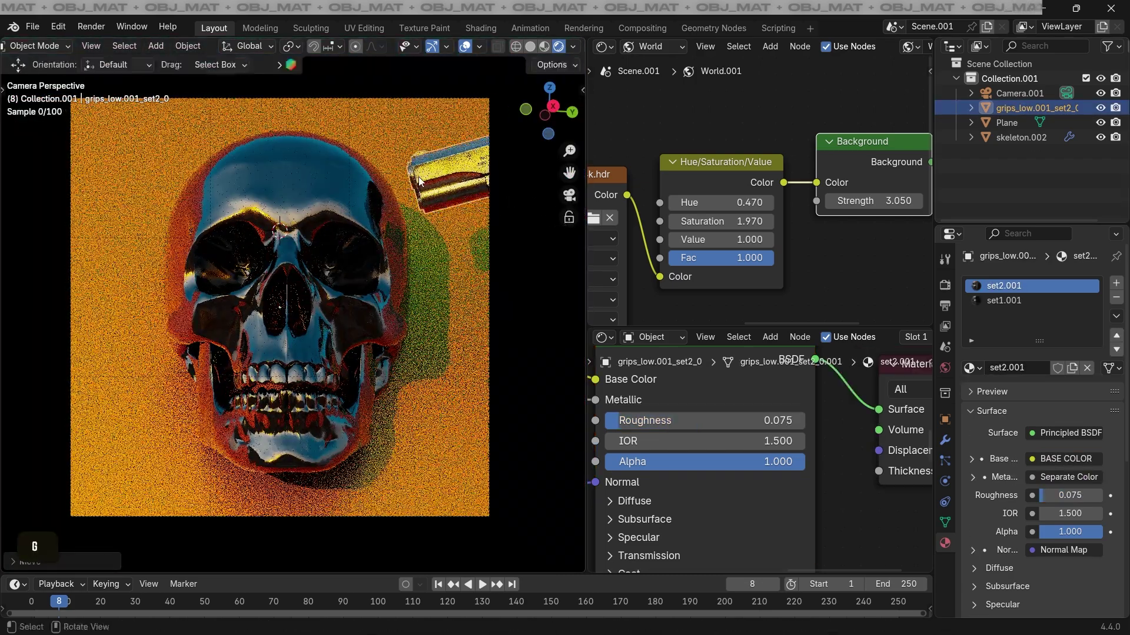
pyautogui.press('g')
pyautogui.click(439, 173)
# Step: Make linked duplicates of the pistol, rotating and moving them towards the other corners of the frame around the skull
pyautogui.hotkey('alt', 'd')
pyautogui.click(453, 384)
pyautogui.press('r')
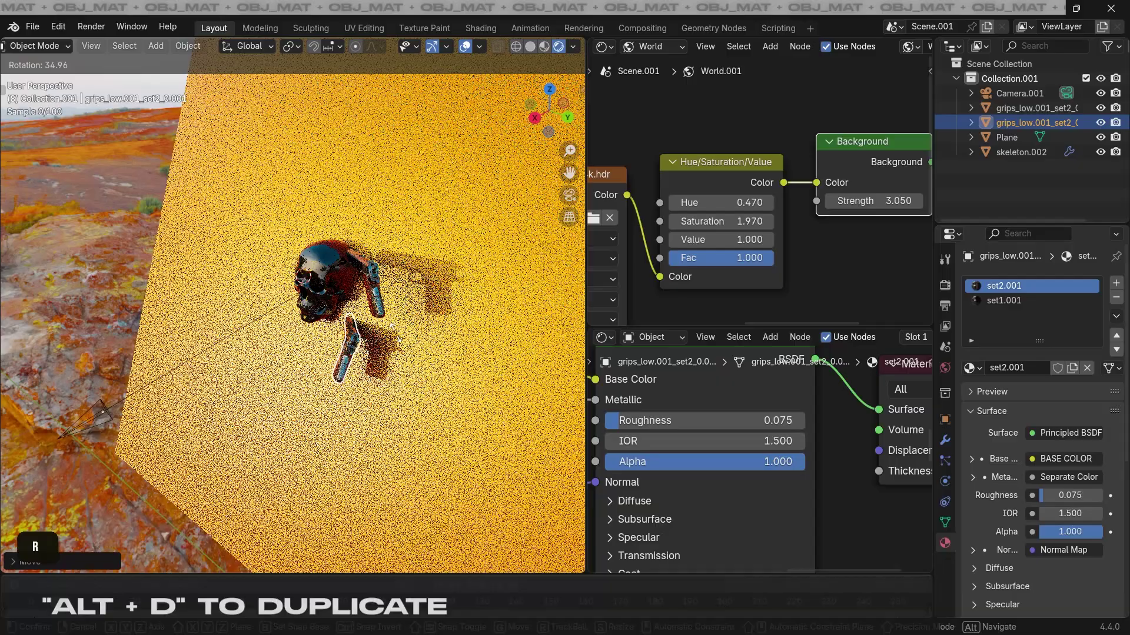
pyautogui.click(383, 330)
pyautogui.press('g')
pyautogui.press('g')
pyautogui.click(114, 381)
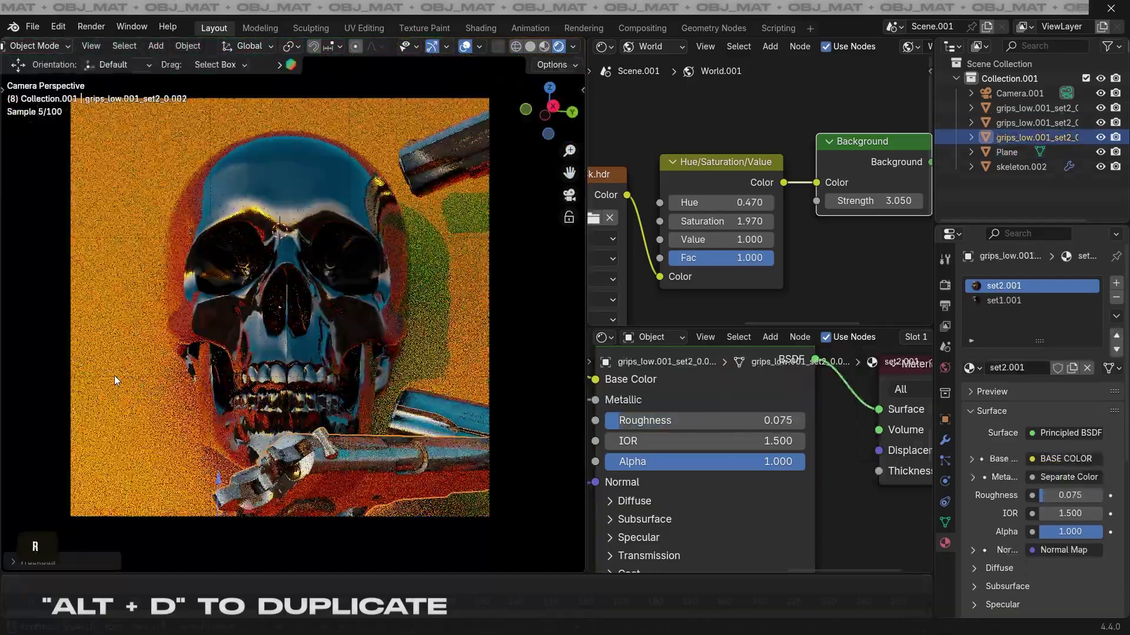
pyautogui.press('g')
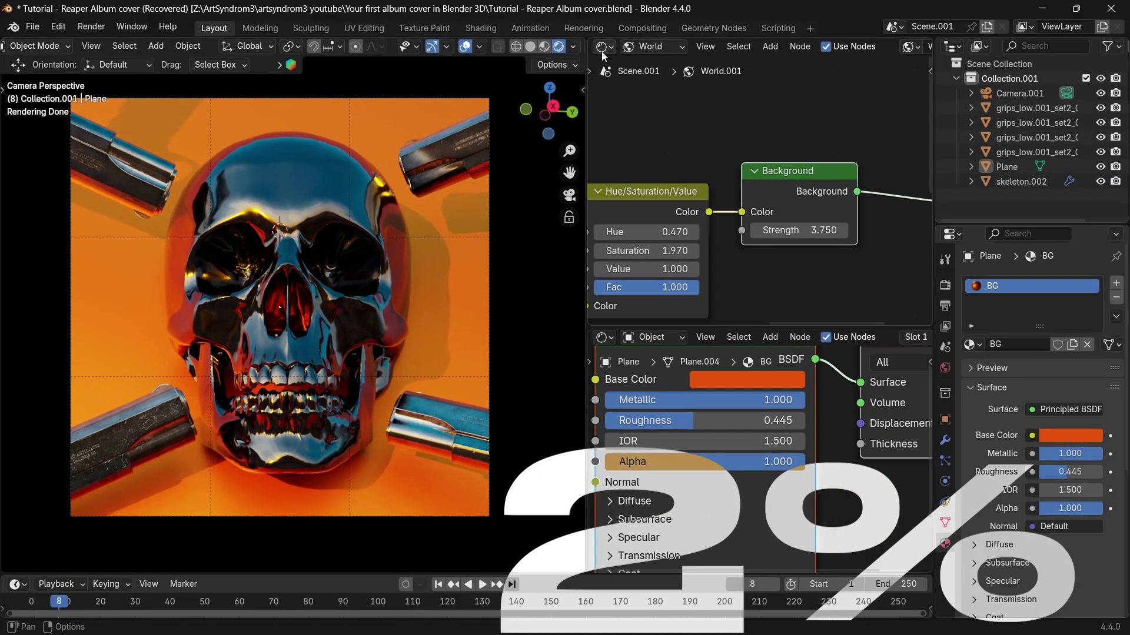
# Step: Switch the world node editor to the Compositor and link the Bloom Glare node's image output to the Composite node
pyautogui.click(601, 51)
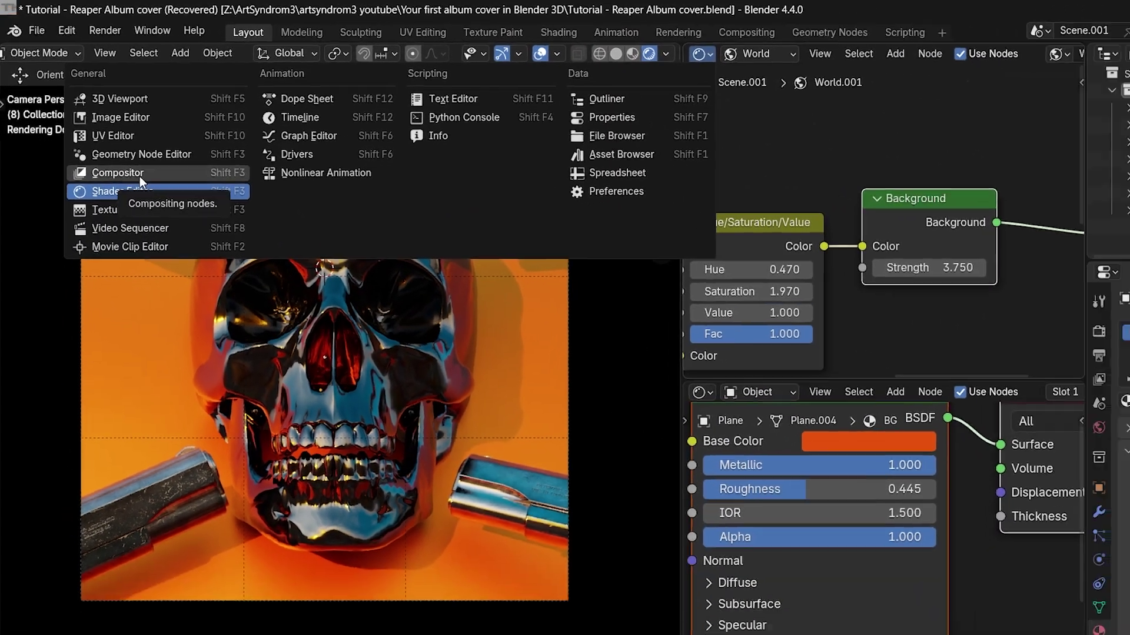
pyautogui.click(157, 197)
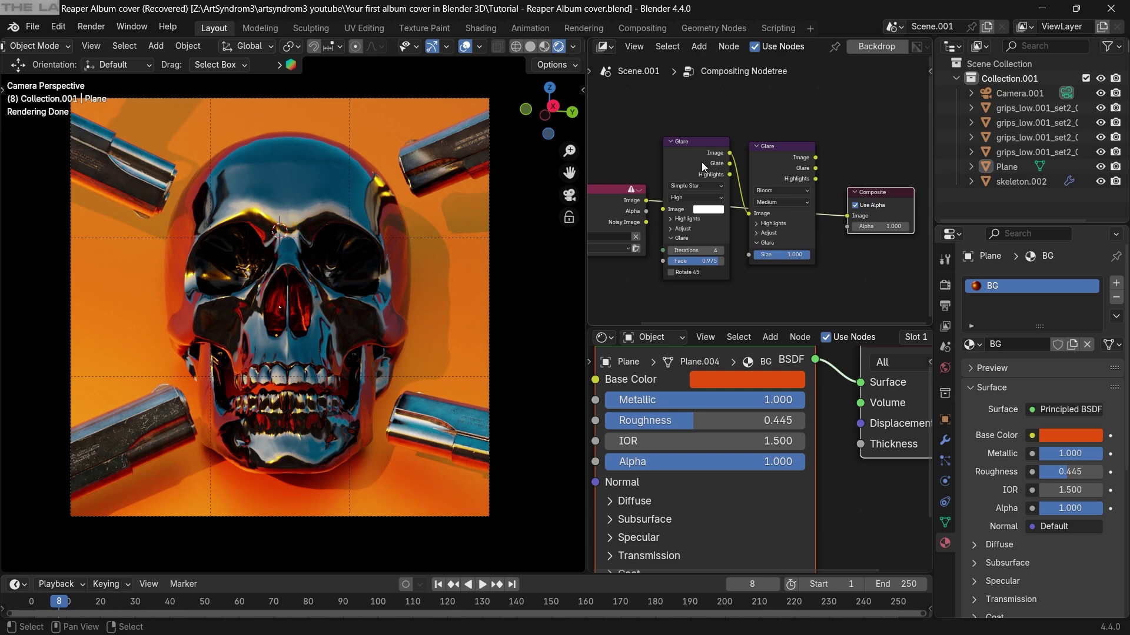
pyautogui.click(702, 162)
pyautogui.scroll(1, 701, 162)
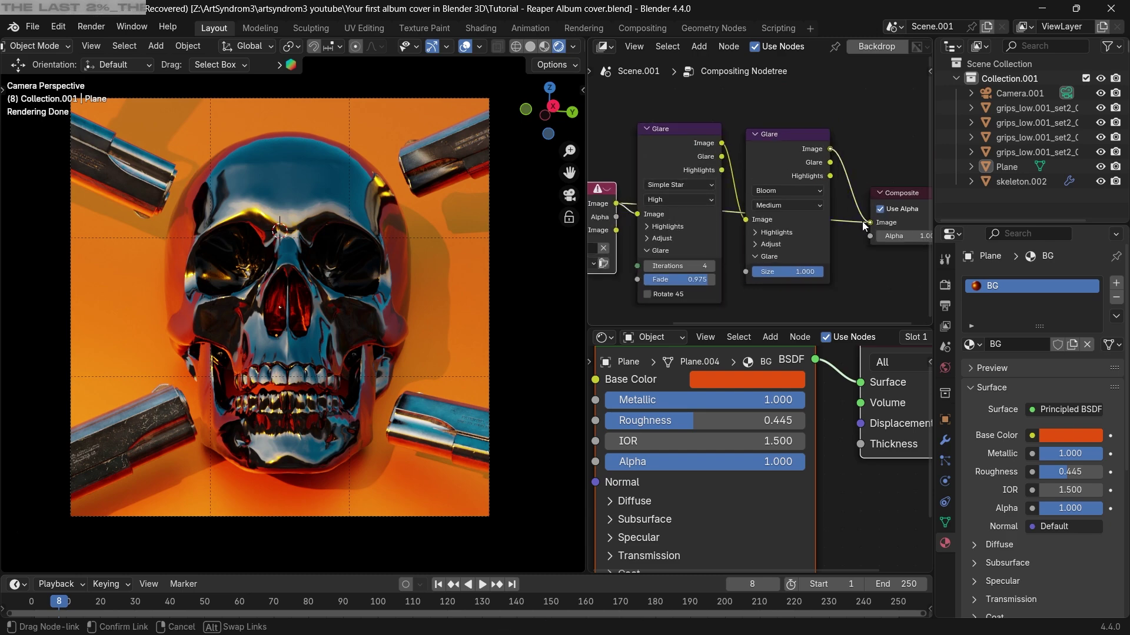
pyautogui.scroll(1, 293, 290)
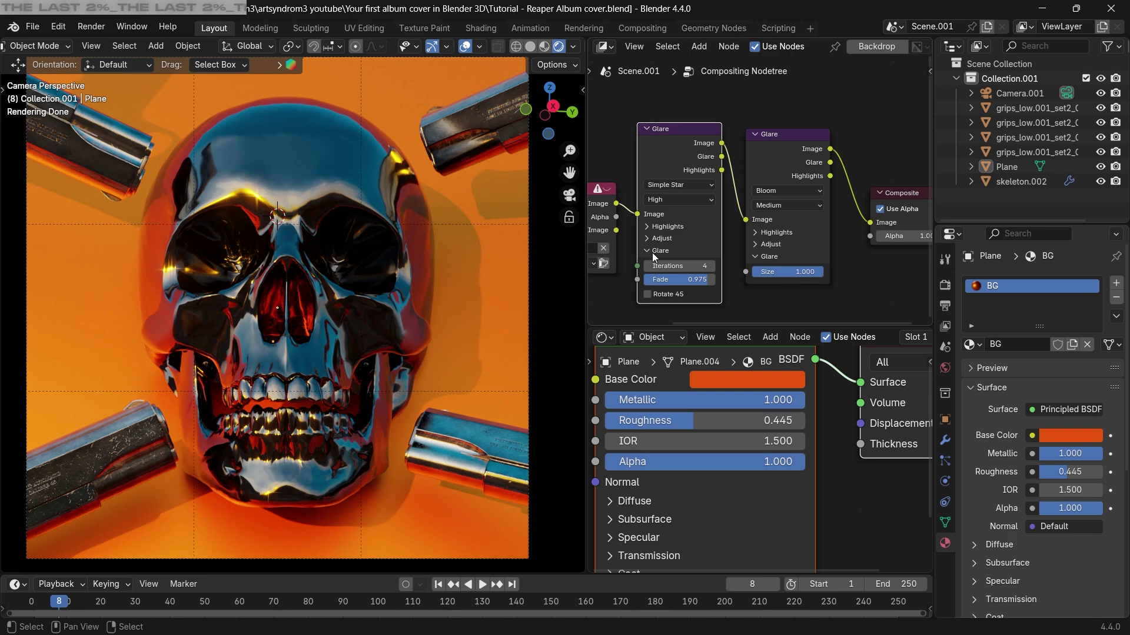
# Step: Expand the Simple Star Glare node's Adjust settings and set its strength to 0.040
pyautogui.click(652, 250)
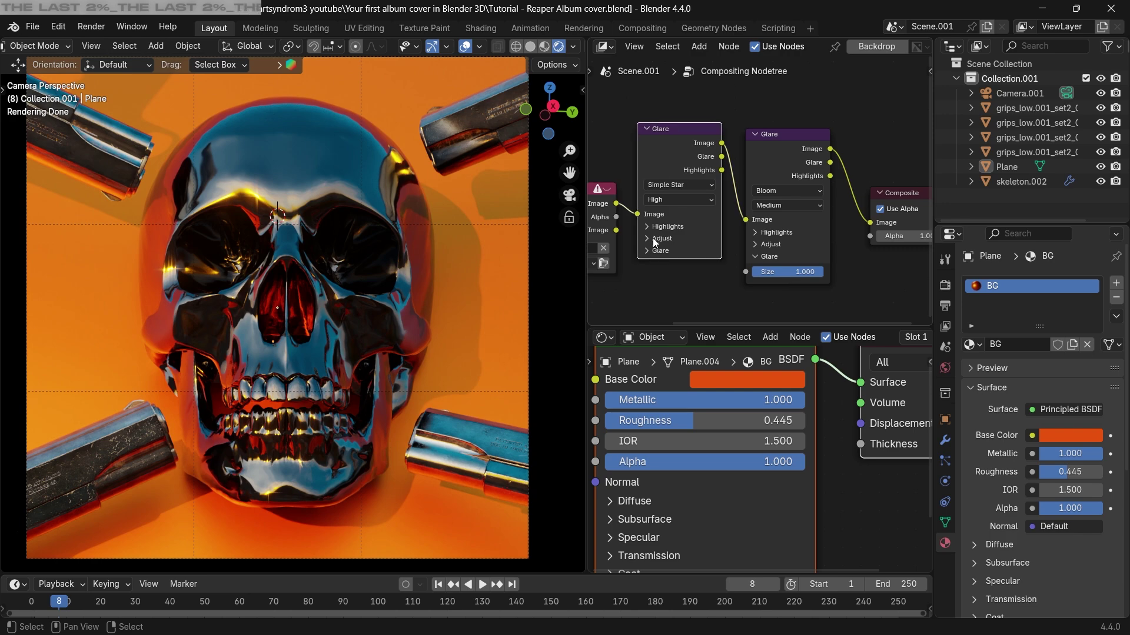
pyautogui.click(652, 238)
pyautogui.moveTo(658, 253); pyautogui.dragTo(671, 254)
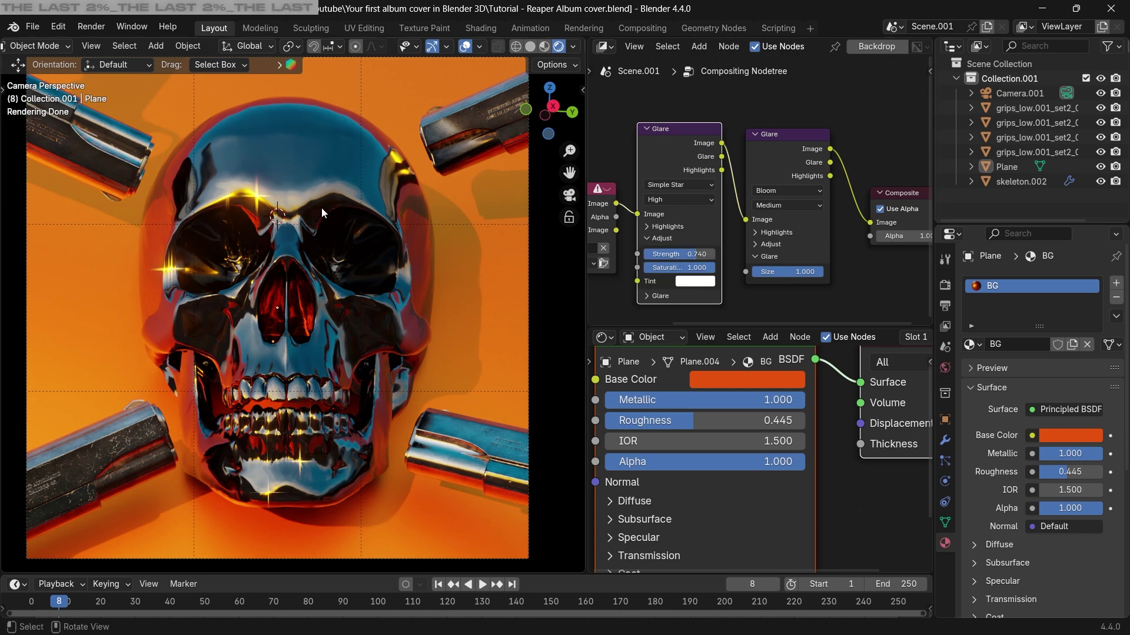
# Step: Keep the second Glare node on Bloom and set its strength to 0.933
pyautogui.click(771, 197)
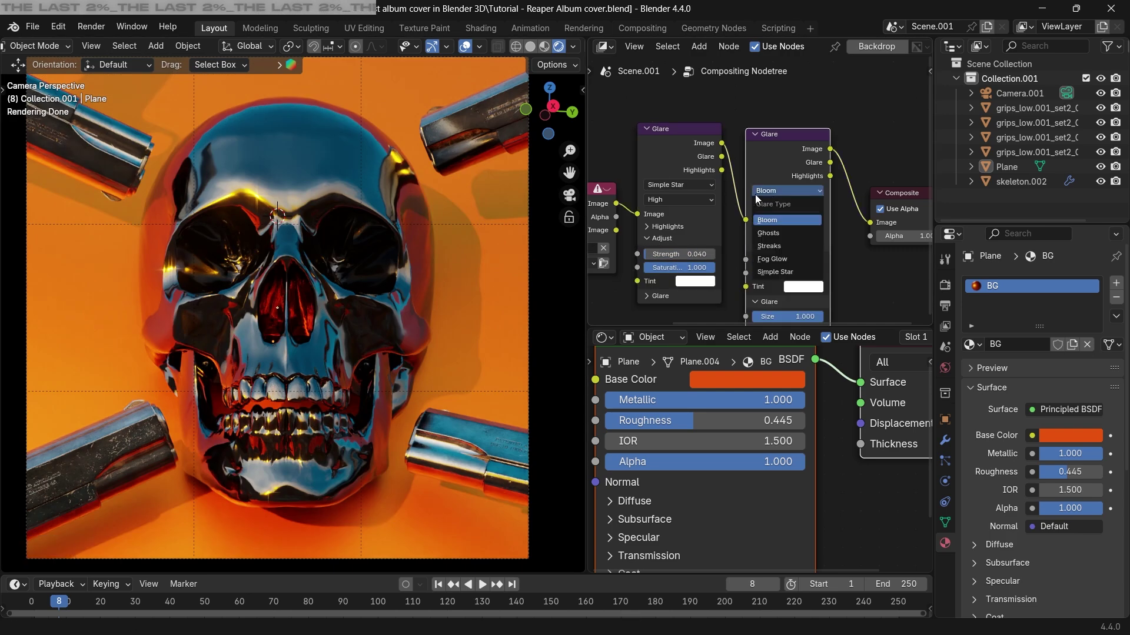
pyautogui.click(755, 195)
pyautogui.moveTo(792, 259); pyautogui.dragTo(807, 259)
pyautogui.moveTo(377, 259); pyautogui.dragTo(295, 287, button='middle')
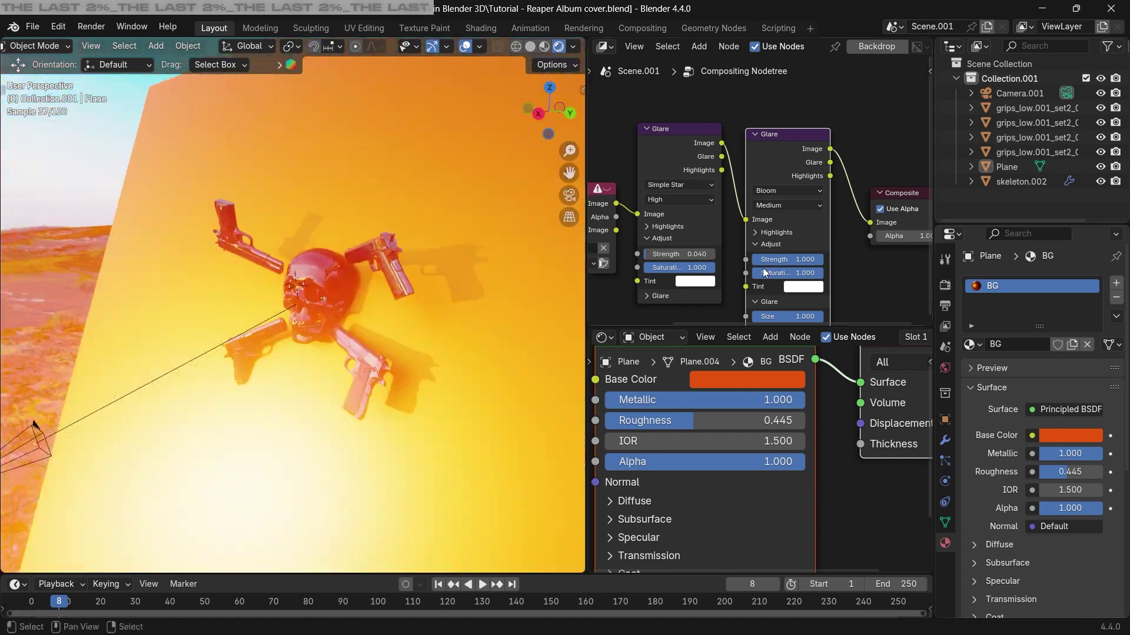
pyautogui.moveTo(804, 259)
pyautogui.mouseDown()
pyautogui.moveTo(732, 260)
pyautogui.moveTo(786, 260)
pyautogui.mouseUp()
pyautogui.press('`')
pyautogui.press('r')
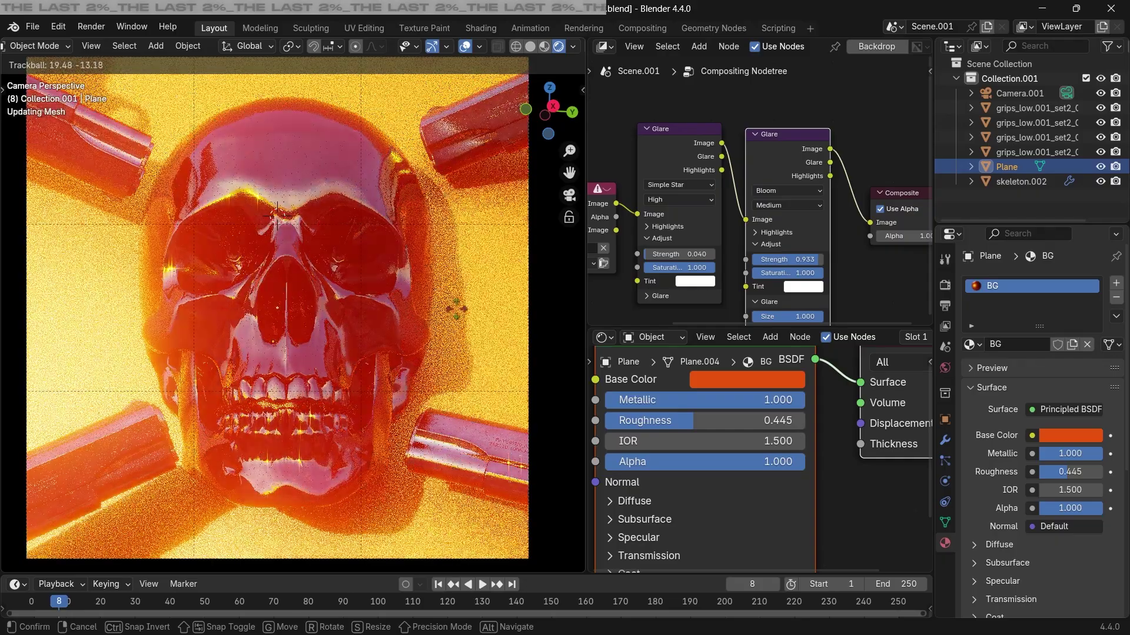
pyautogui.press('Escape')
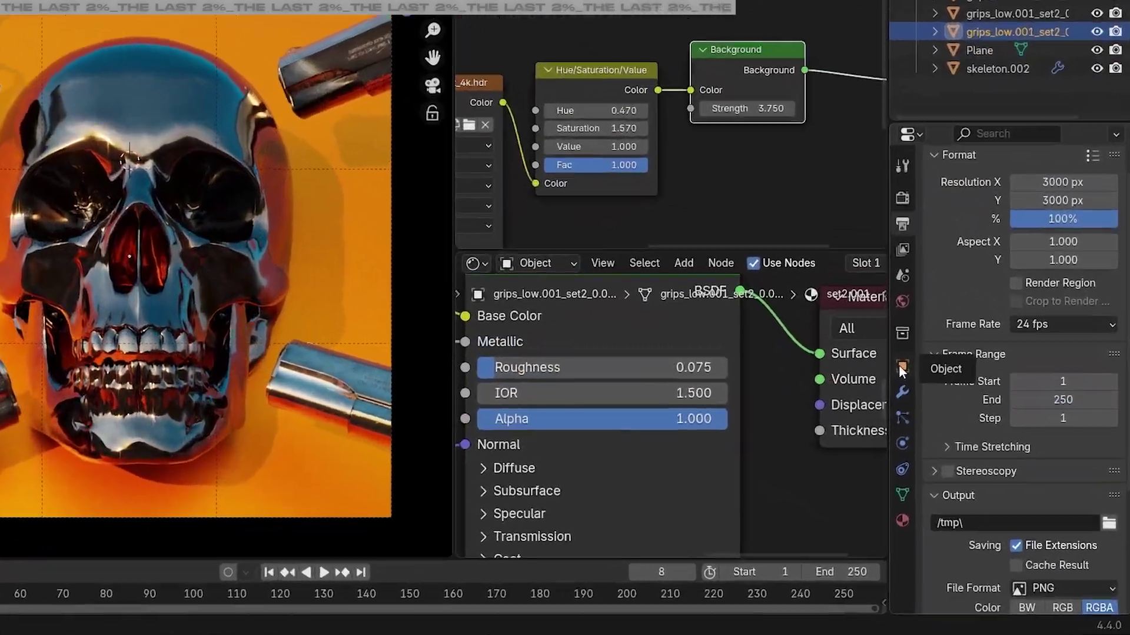
# Step: Show the selected pistol's object properties and examine its Ray Visibility options
pyautogui.click(945, 419)
pyautogui.scroll(-3, 989, 460)
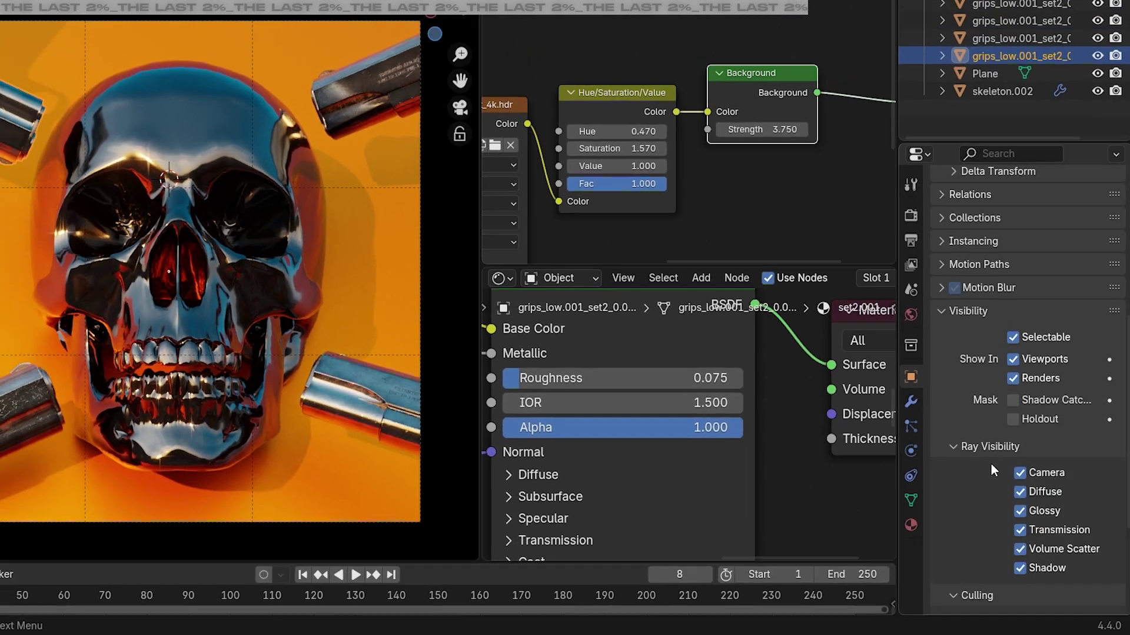
pyautogui.scroll(-3, 995, 465)
pyautogui.click(1010, 523)
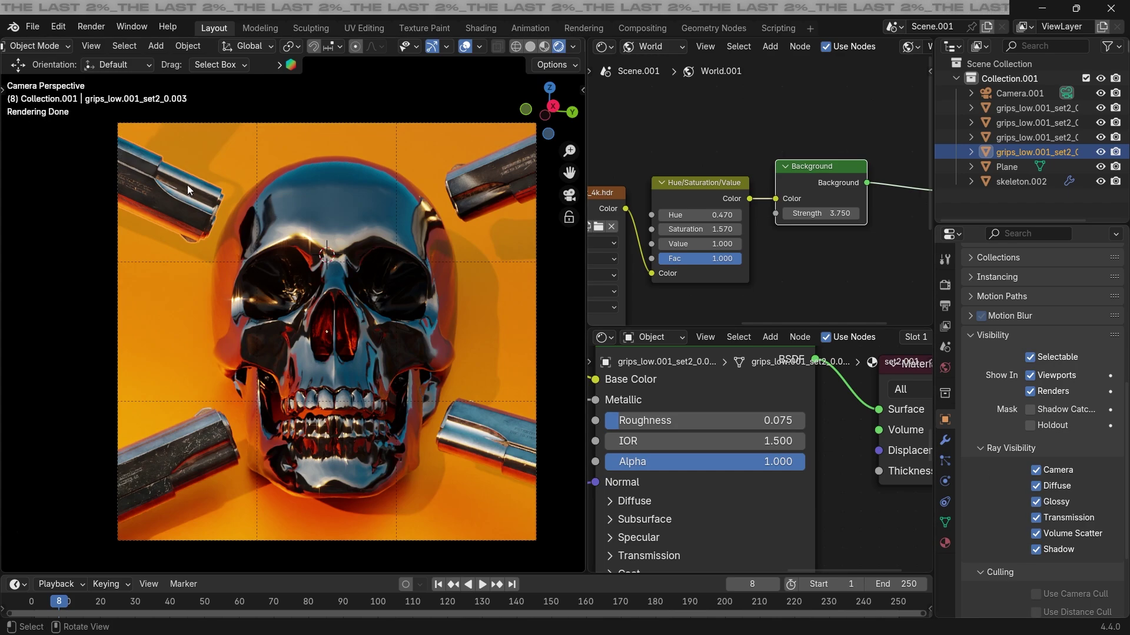
# Step: Nudge the lower-right pistol in the camera view and scale the skull up slightly
pyautogui.click(498, 432)
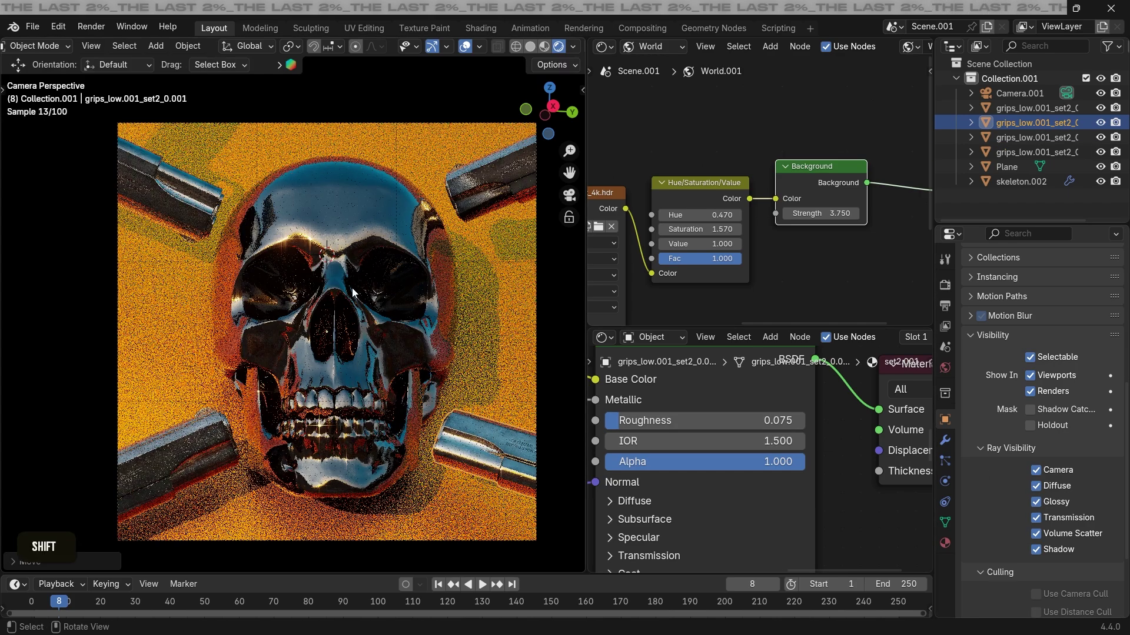
pyautogui.click(412, 353)
pyautogui.press('s')
pyautogui.click(414, 350)
# Step: Move the upper-left pistol slightly outward and enlarge the skull a little more
pyautogui.click(183, 185)
pyautogui.press('g')
pyautogui.click(173, 179)
pyautogui.click(429, 227)
pyautogui.press('s')
pyautogui.click(447, 216)
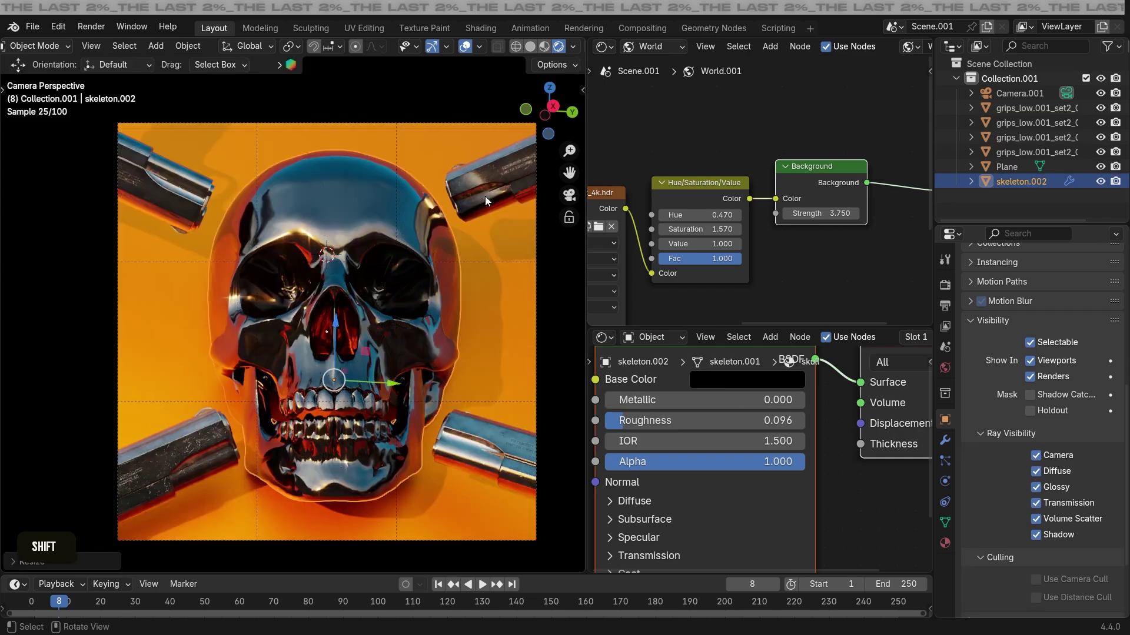
# Step: Adjust the positions of the remaining pistols, shifting the lower-left one slightly outward from the skull
pyautogui.click(485, 195)
pyautogui.click(473, 440)
pyautogui.click(229, 450)
pyautogui.press('g')
pyautogui.click(189, 459)
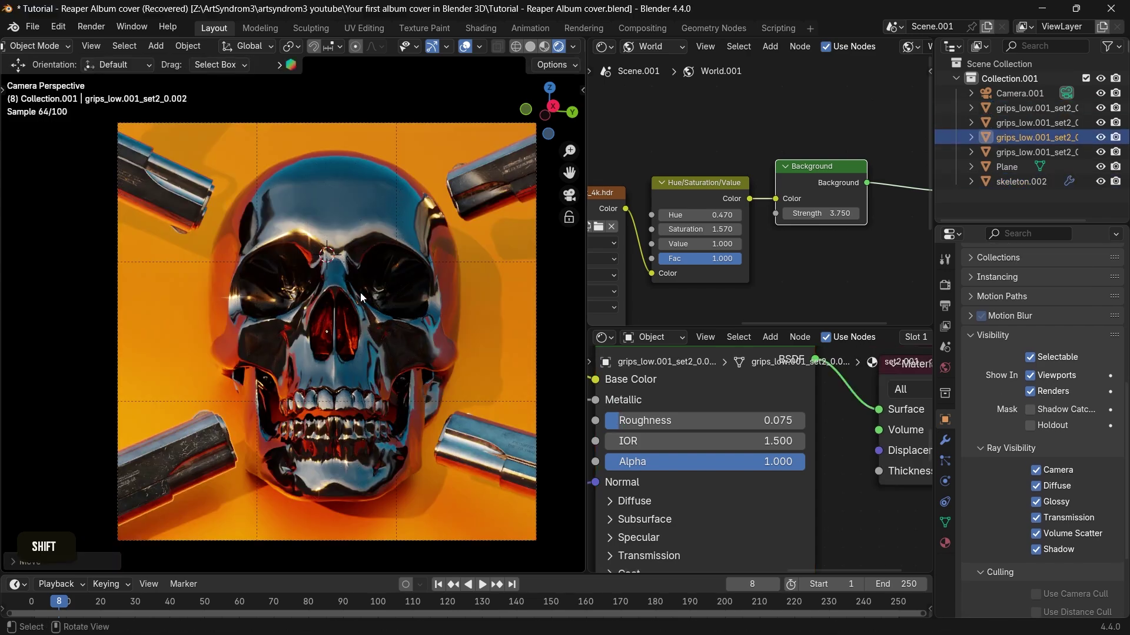
# Step: Add a text object in solid shading and replace its content with "REAPER"
pyautogui.hotkey('shift', 'a')
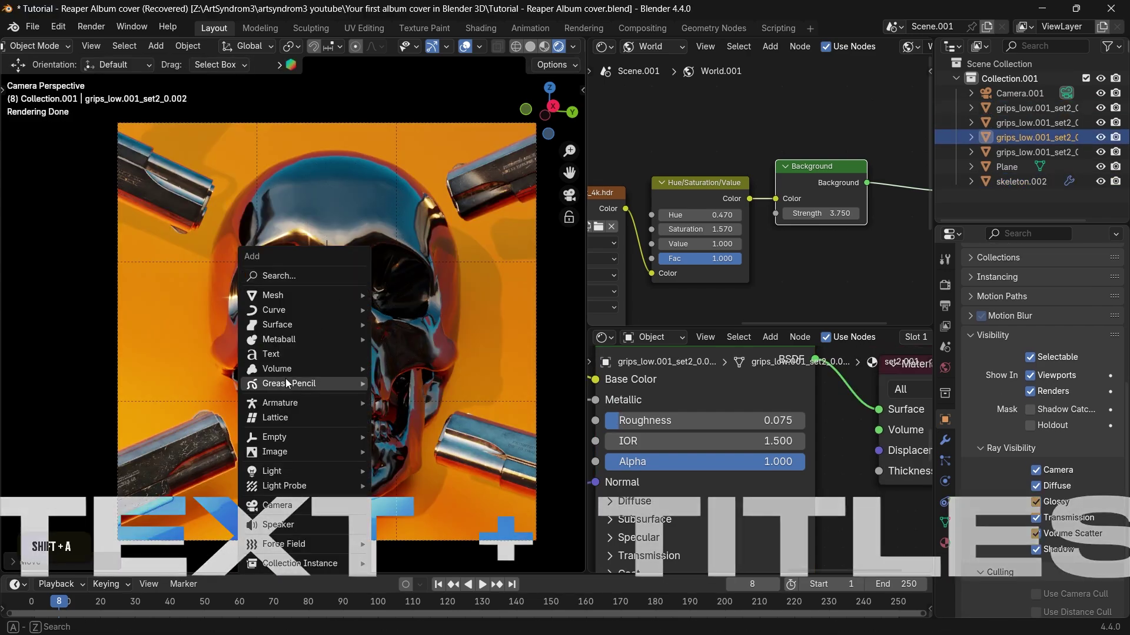
pyautogui.click(370, 320)
pyautogui.press('z')
pyautogui.moveTo(330, 244); pyautogui.dragTo(409, 292, button='middle')
pyautogui.scroll(-4, 450, 368)
pyautogui.press('Tab')
pyautogui.scroll(-3, 361, 262)
pyautogui.hotkey('ctrl', 'a')
pyautogui.write('REAPER')
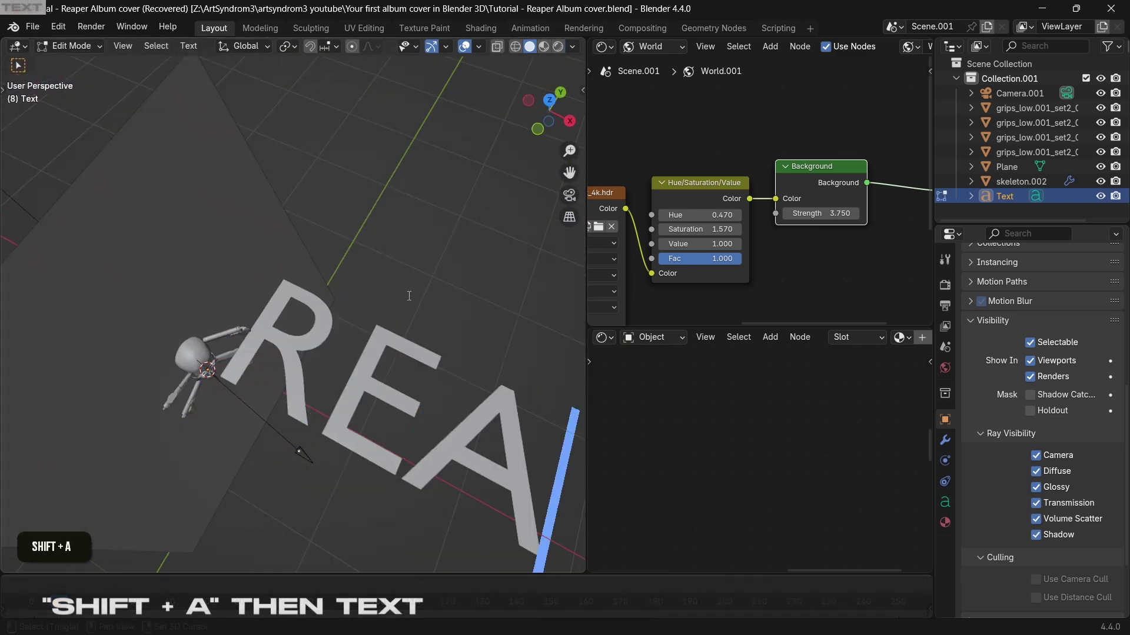
# Step: Finish editing the REAPER text and scale it down freely
pyautogui.press('Tab')
pyautogui.scroll(-3, 408, 292)
pyautogui.press('s')
pyautogui.click(253, 341)
# Step: Rotate the REAPER text 90° about the X axis and 90° about the Z axis
pyautogui.scroll(5, 253, 342)
pyautogui.press('r')
pyautogui.press('x')
pyautogui.press('9')
pyautogui.press('0')
pyautogui.press('Return')
pyautogui.press('r')
pyautogui.press('z')
pyautogui.press('9')
pyautogui.press('0')
pyautogui.press('Return')
# Step: Scale the REAPER text down further in the camera view and move it over the skull's centre
pyautogui.press('KP_0')
pyautogui.press('s')
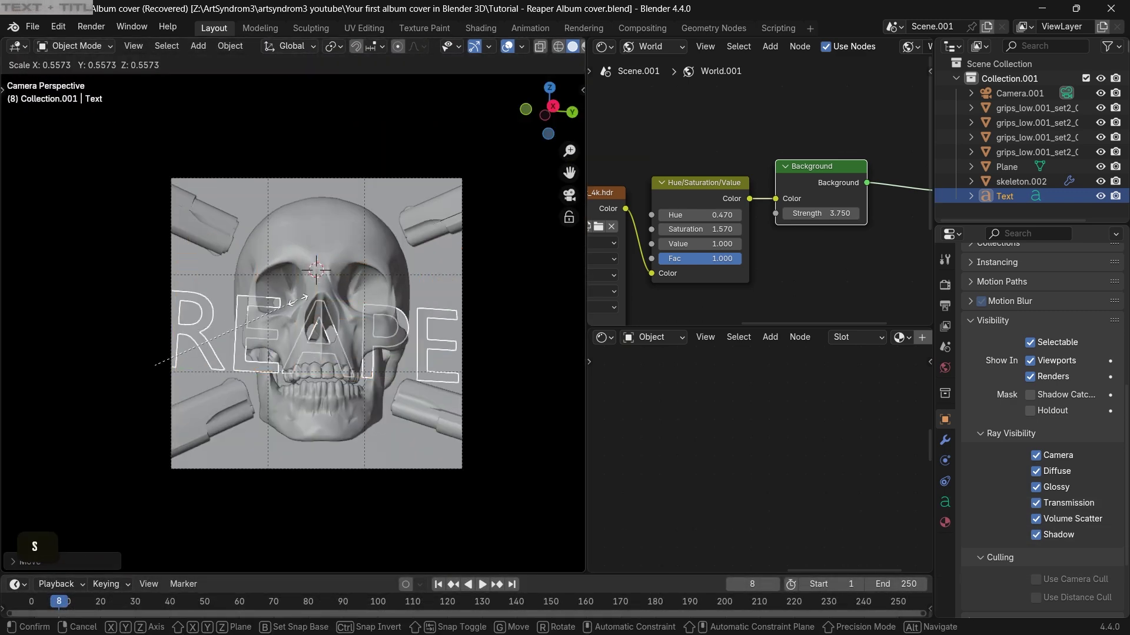
pyautogui.click(331, 314)
pyautogui.press('g')
pyautogui.click(318, 312)
# Step: Tilt the REAPER text with free trackball rotations until it faces the camera
pyautogui.moveTo(317, 312); pyautogui.dragTo(394, 276, button='middle')
pyautogui.press('r')
pyautogui.press('r')
pyautogui.click(329, 312)
pyautogui.press('KP_0')
pyautogui.press('r')
pyautogui.press('r')
pyautogui.click(347, 294)
# Step: Level the REAPER text in the camera view with a plain rotation
pyautogui.press('r')
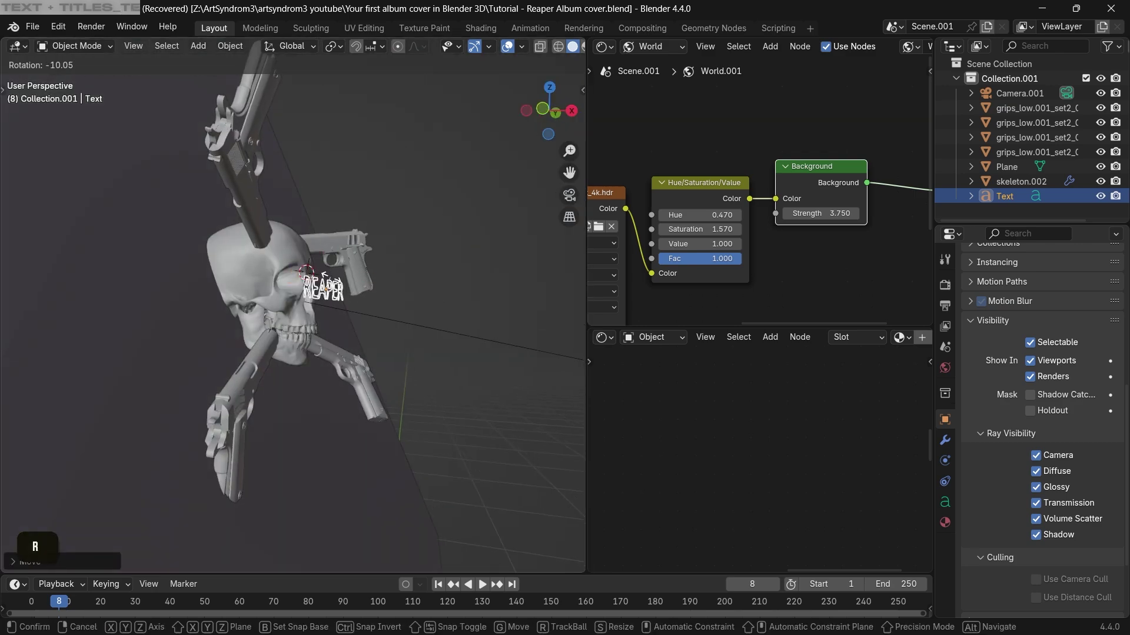
pyautogui.press('Escape')
pyautogui.press('KP_0')
pyautogui.press('r')
pyautogui.click(356, 270)
# Step: Extrude the REAPER text by 1.07 m in its geometry settings
pyautogui.click(944, 502)
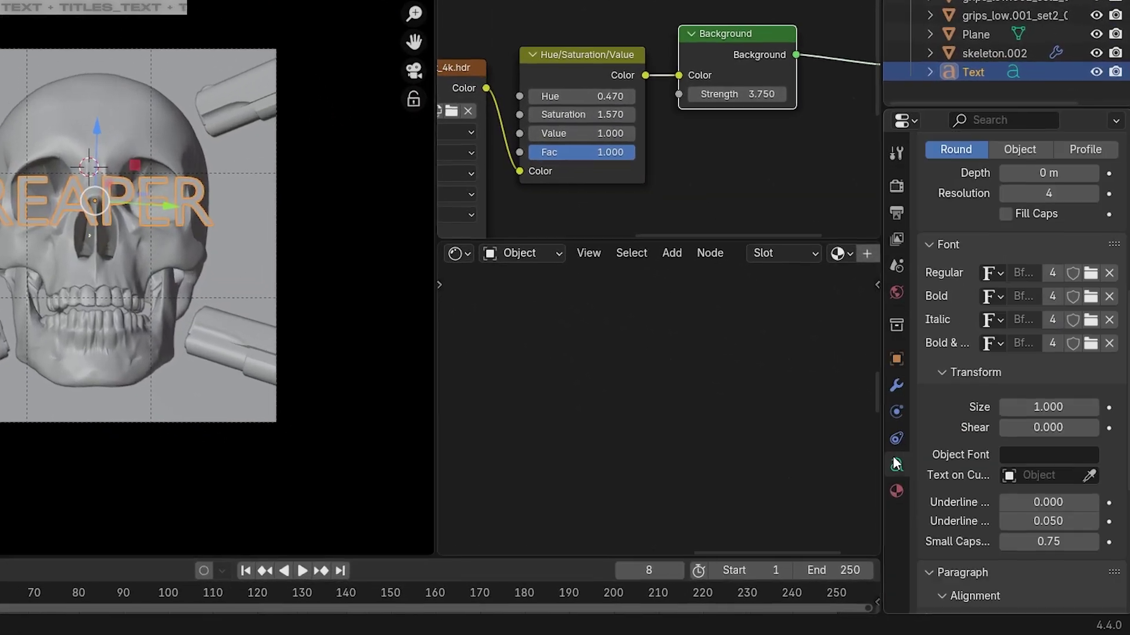
pyautogui.scroll(3, 317, 303)
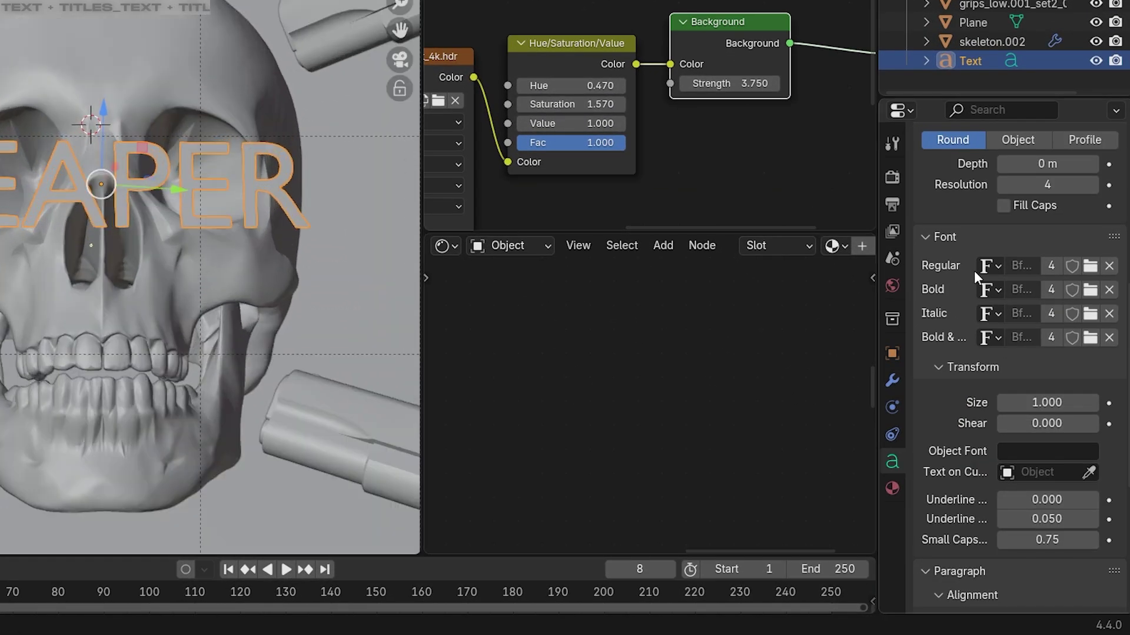
pyautogui.scroll(5, 1038, 246)
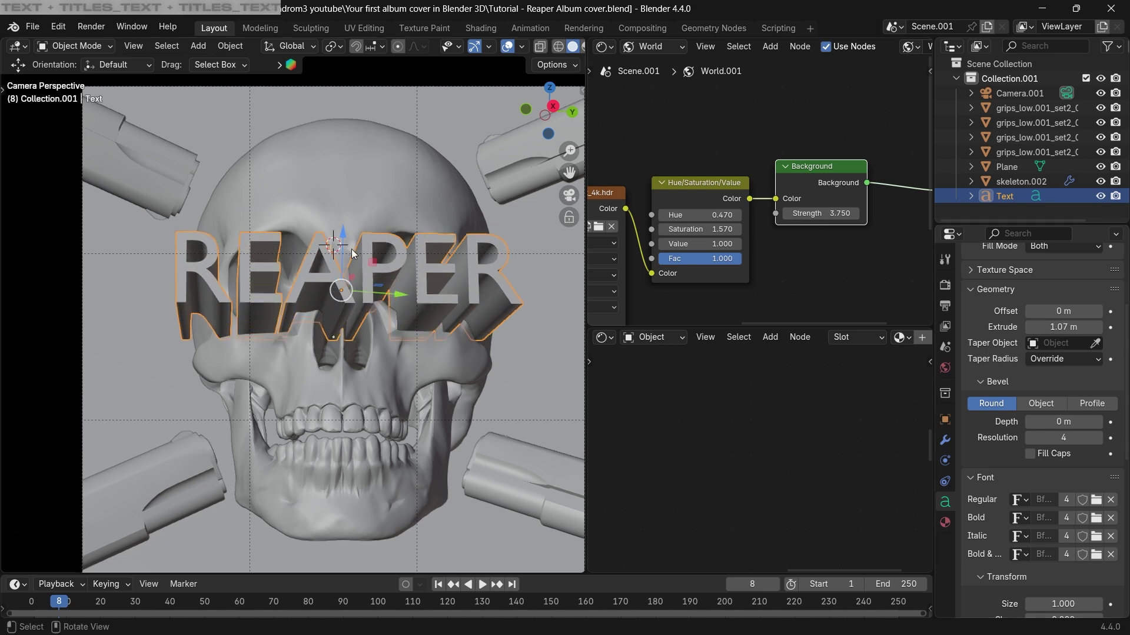
# Step: Tilt the extruded REAPER text freely to shorten its visible sides and set its bevel depth to 0.012 m
pyautogui.press('r')
pyautogui.press('r')
pyautogui.click(437, 279)
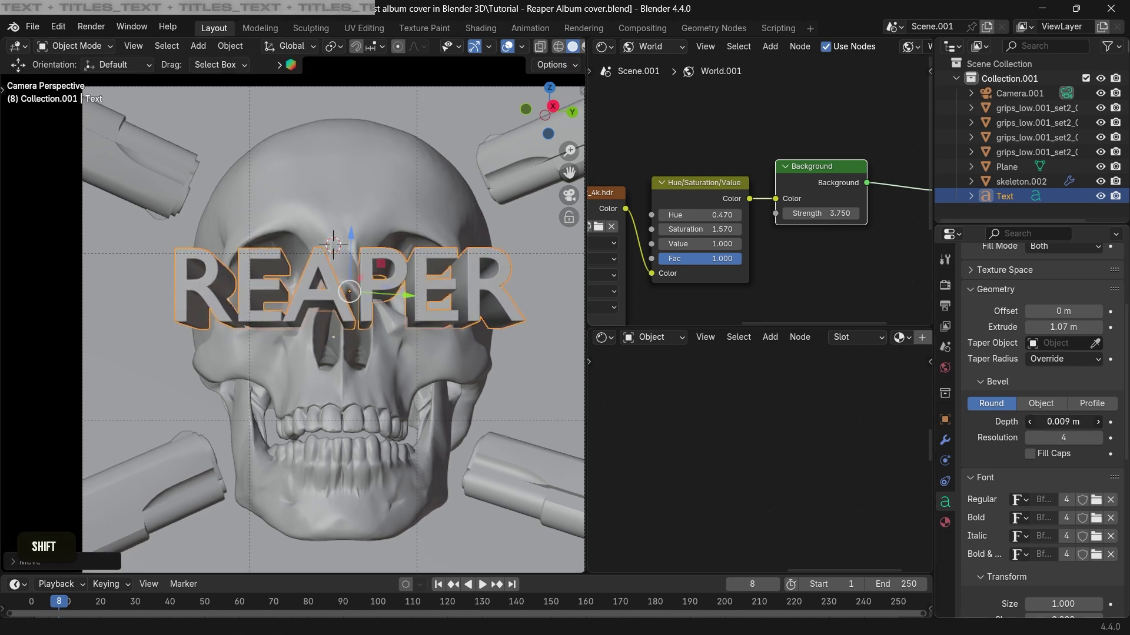
# Step: Load the handwritten-style "Univer..." font as the text's regular font and set the text's origin to its geometry
pyautogui.scroll(-4, 1036, 469)
pyautogui.click(1019, 411)
pyautogui.click(836, 444)
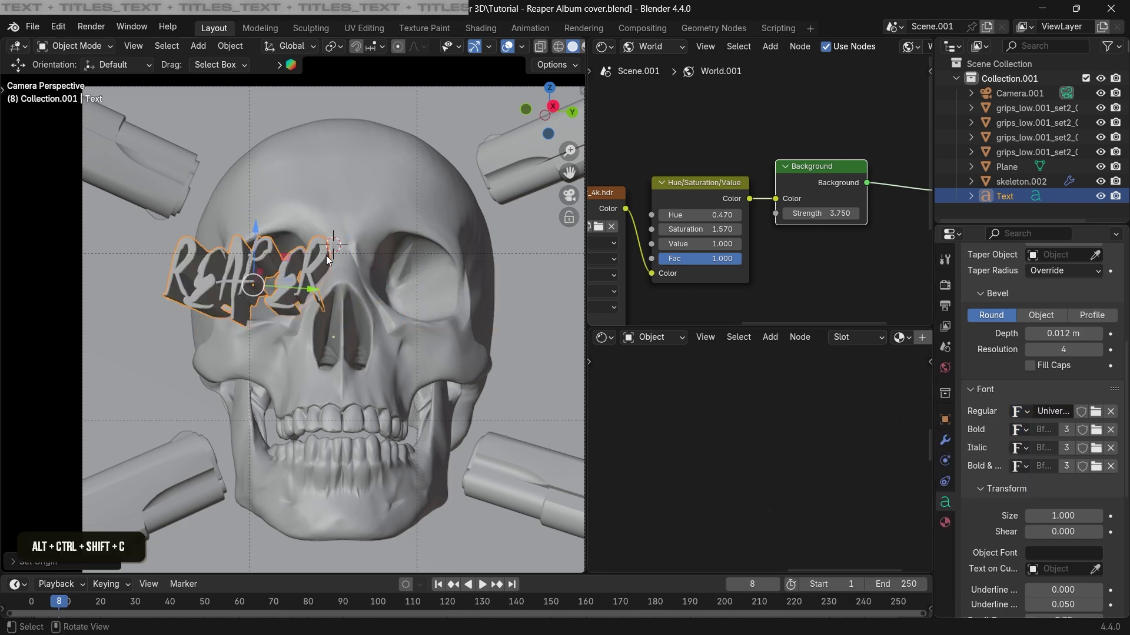
# Step: Tilt the REAPER text with a trackball rotation and adjust the kerning between its letters in Edit Mode
pyautogui.press('r')
pyautogui.press('r')
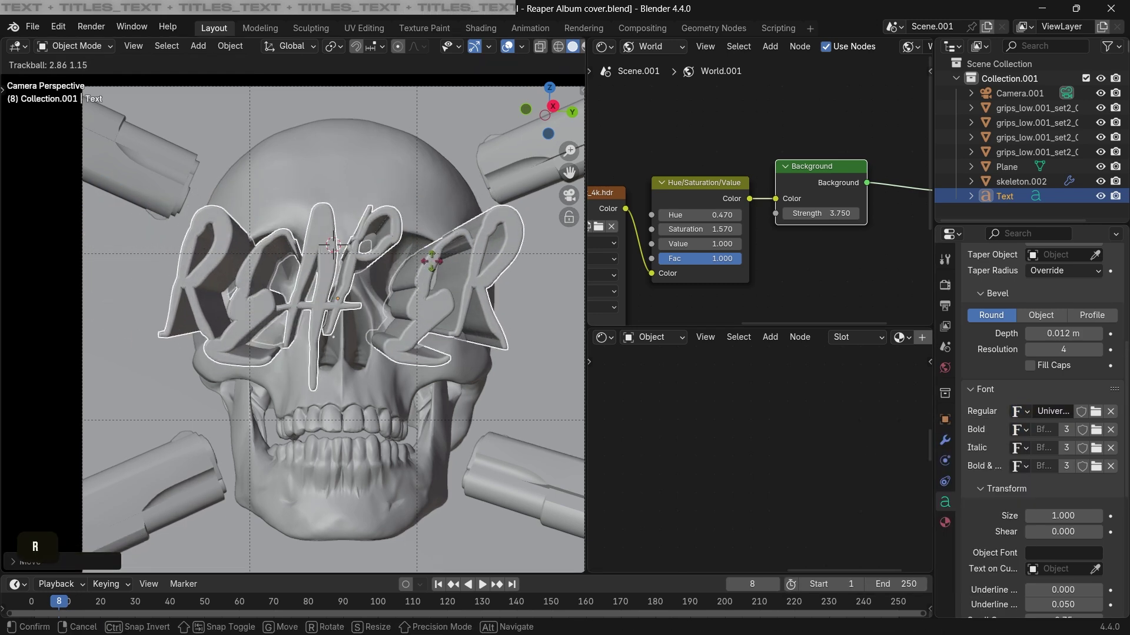
pyautogui.press('Tab')
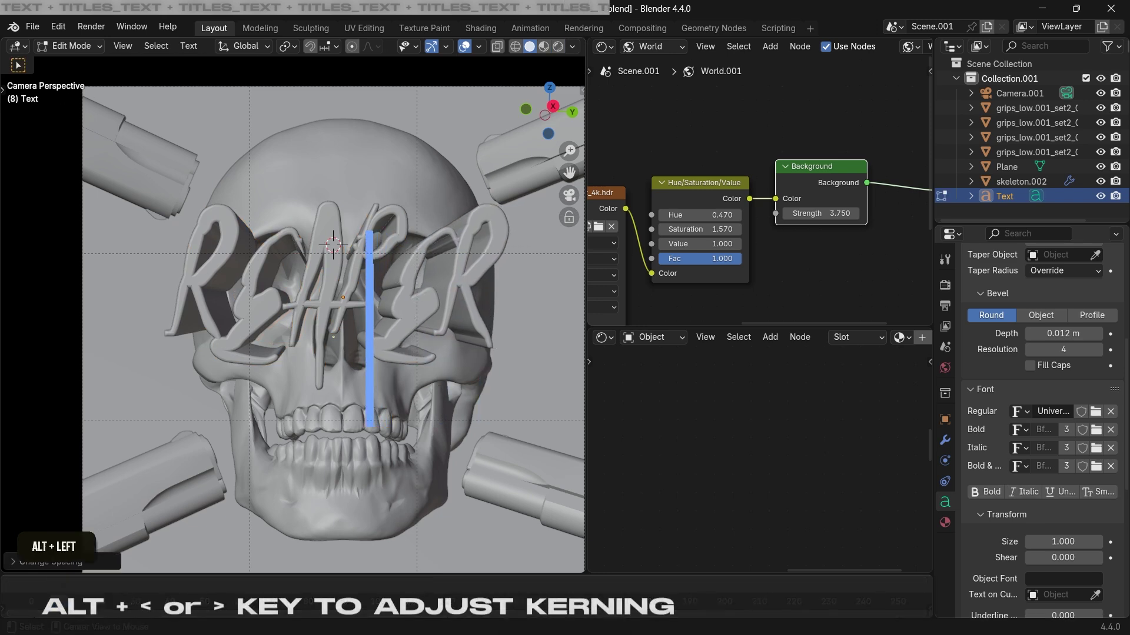
pyautogui.press('Tab')
# Step: Fine-tune the scale of the REAPER text and reposition it across the skull's eye sockets
pyautogui.press('s')
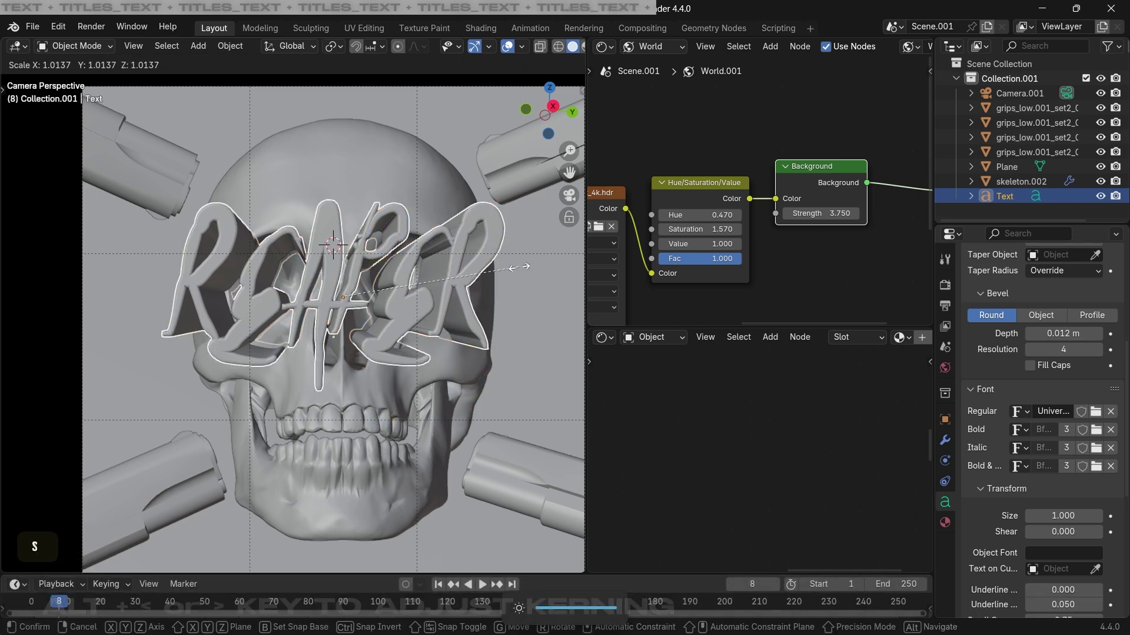
pyautogui.click(522, 267)
pyautogui.press('g')
pyautogui.click(527, 275)
pyautogui.press('s')
pyautogui.hotkey('shift', 'z')
pyautogui.click(386, 289)
# Step: Switch the camera view to rendered shading and nudge the REAPER text's position over the skull
pyautogui.hotkey('shift', 'z')
pyautogui.keyDown('shift'); pyautogui.moveTo(386, 289); pyautogui.dragTo(339, 289, button='middle'); pyautogui.keyUp('shift')
pyautogui.press('a')
pyautogui.press('a')
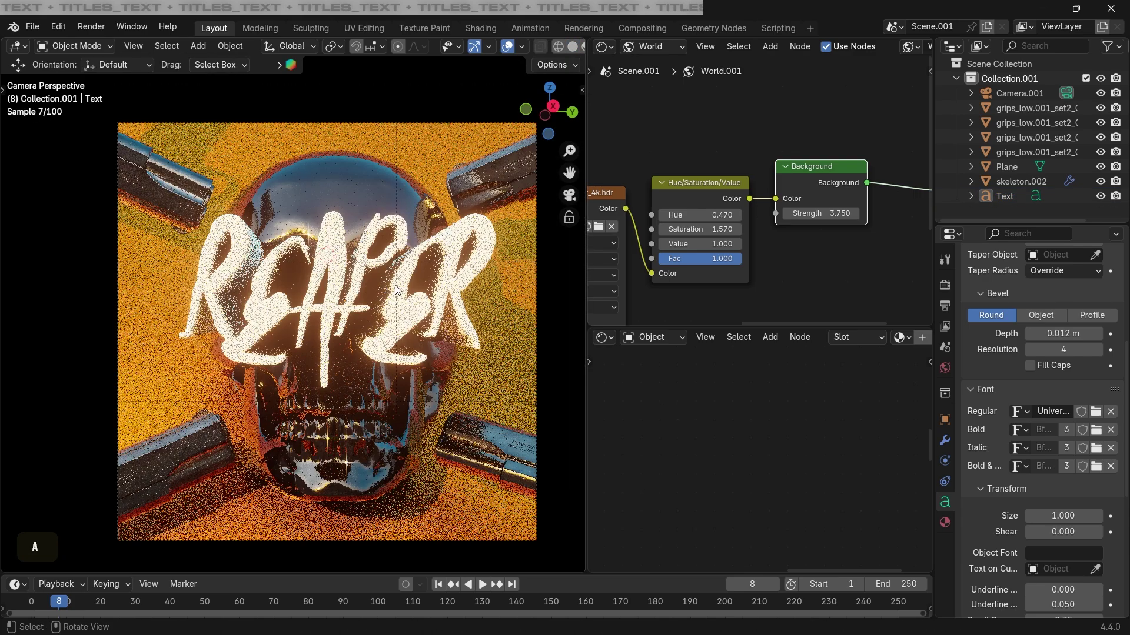
pyautogui.click(330, 266)
pyautogui.press('g')
pyautogui.click(330, 266)
pyautogui.press('a')
pyautogui.press('a')
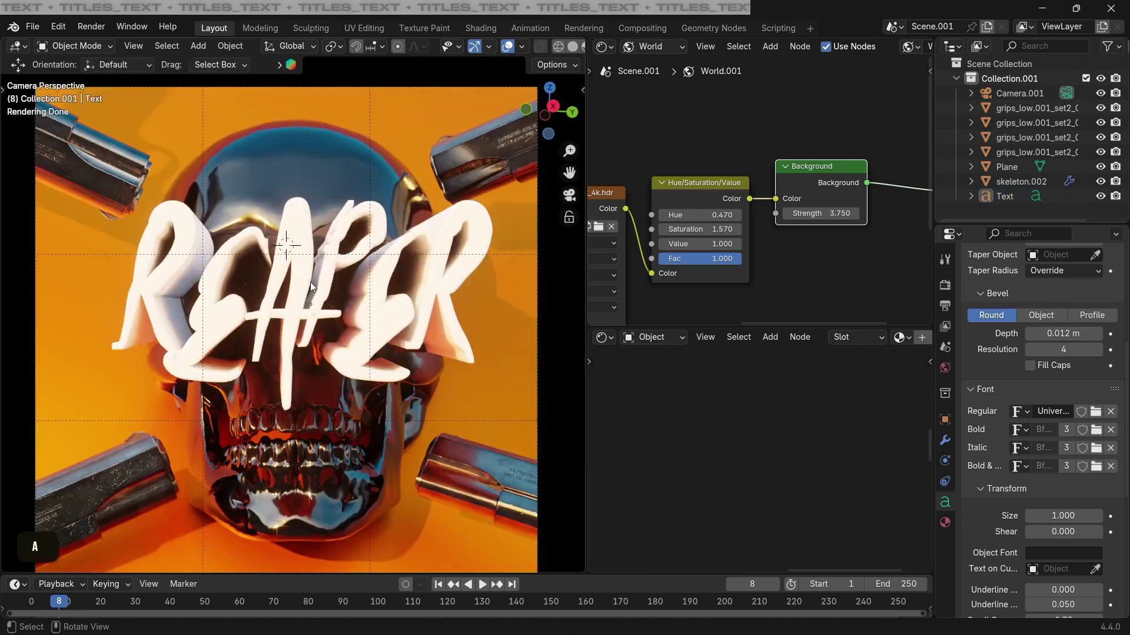
# Step: Give the REAPER text a new material named "text" with Metallic set to 1.000
pyautogui.click(309, 281)
pyautogui.click(945, 522)
pyautogui.click(1009, 348)
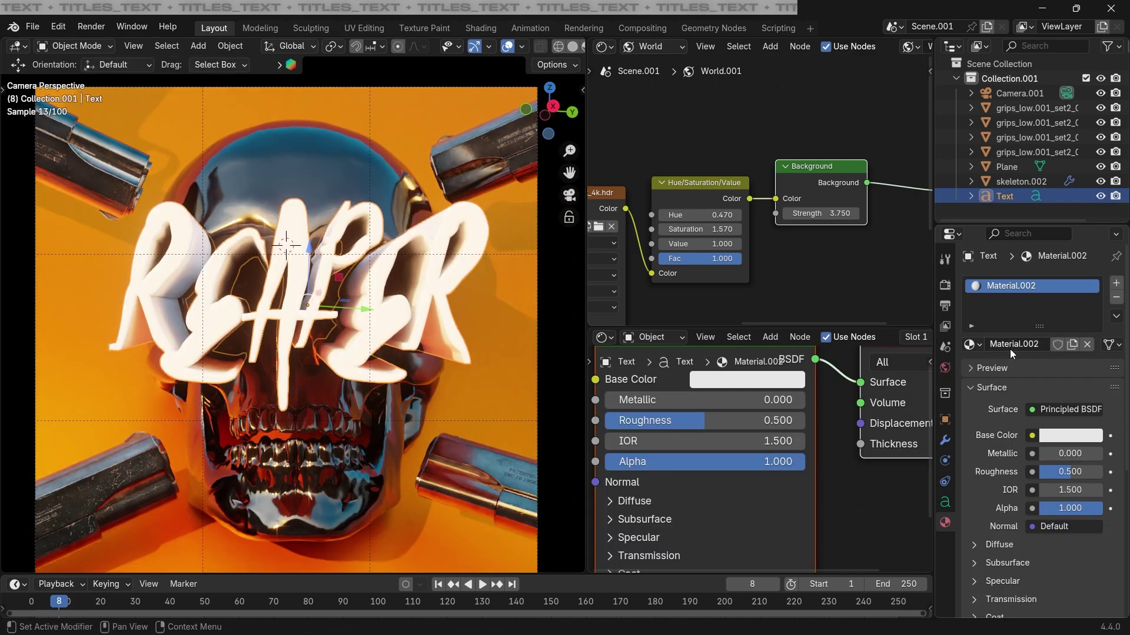
pyautogui.moveTo(662, 400); pyautogui.dragTo(862, 400)
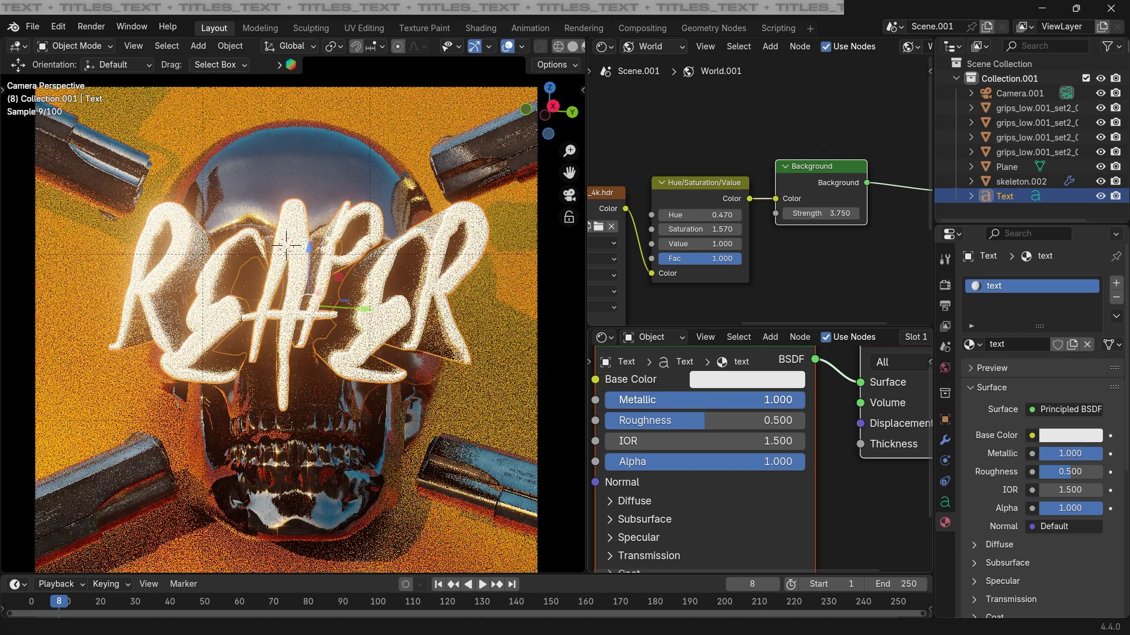
pyautogui.scroll(-1, 405, 349)
pyautogui.press('a')
pyautogui.press('a')
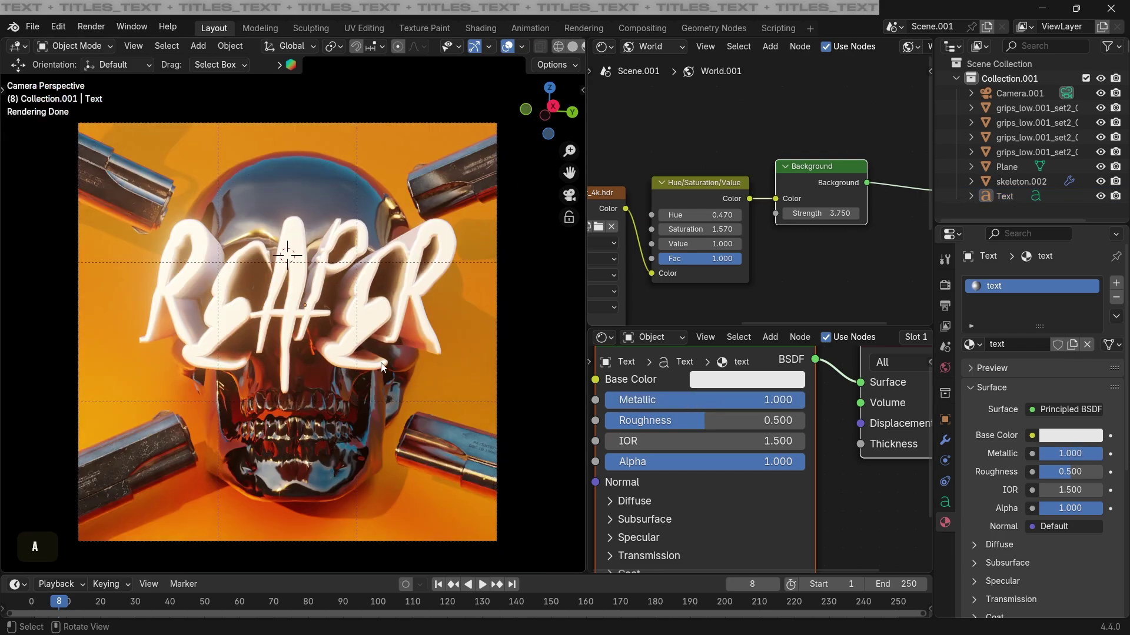
# Step: Darken the text material's base colour to a light grey and check it in the rendered camera view
pyautogui.click(747, 379)
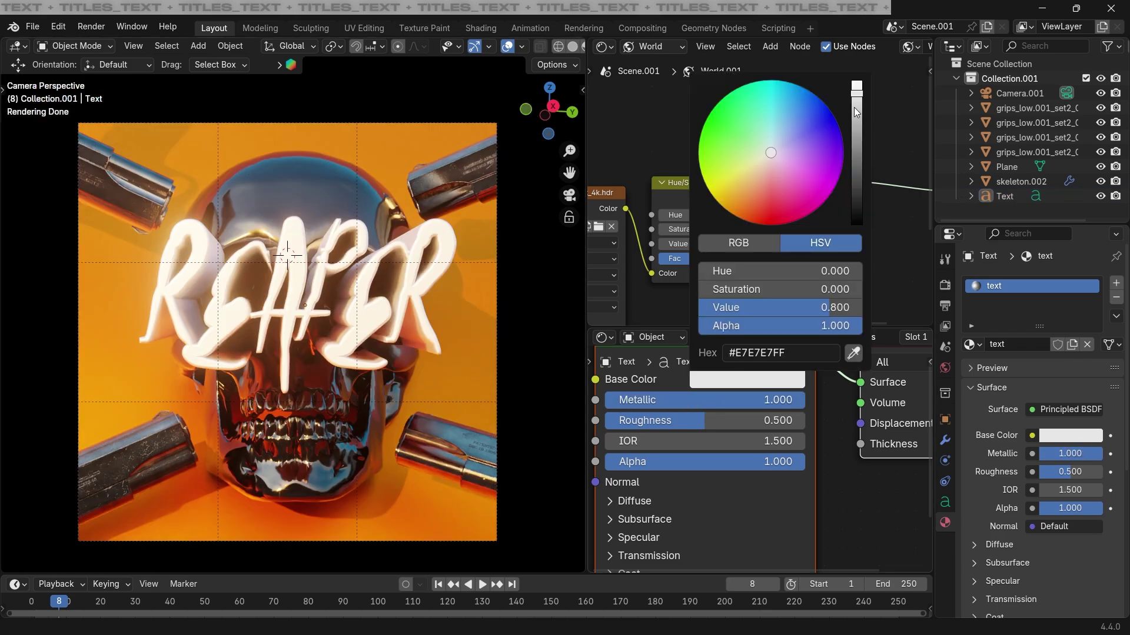
pyautogui.moveTo(856, 97); pyautogui.dragTo(857, 121)
pyautogui.press('a')
pyautogui.press('a')
pyautogui.scroll(-1, 335, 277)
pyautogui.keyDown('shift'); pyautogui.moveTo(335, 278); pyautogui.dragTo(328, 287, button='middle'); pyautogui.keyUp('shift')
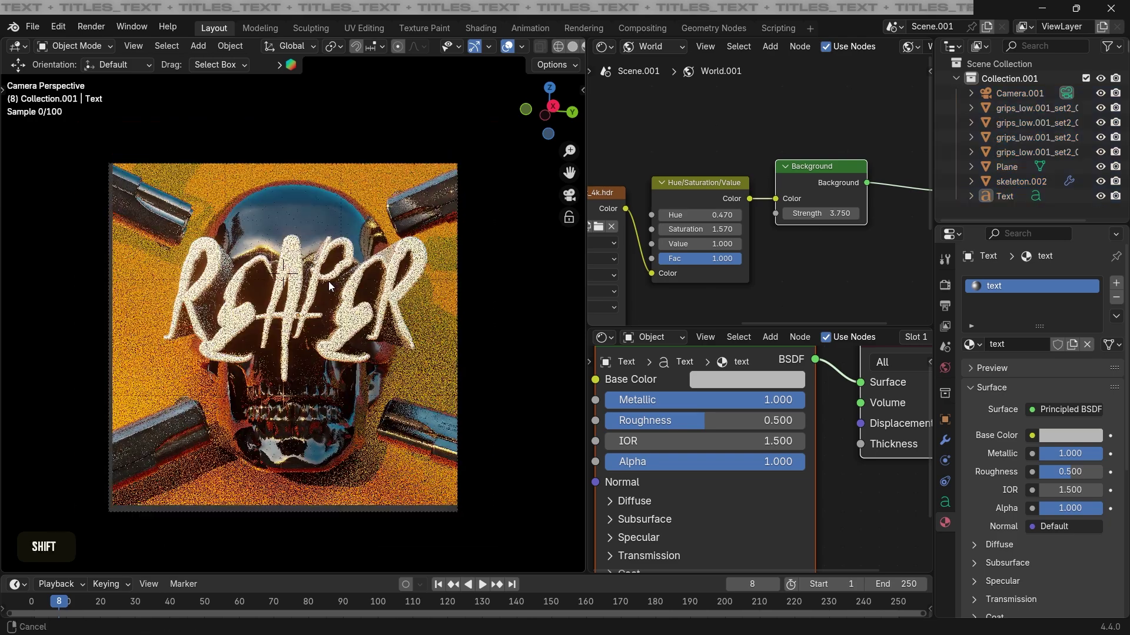
pyautogui.scroll(2, 330, 287)
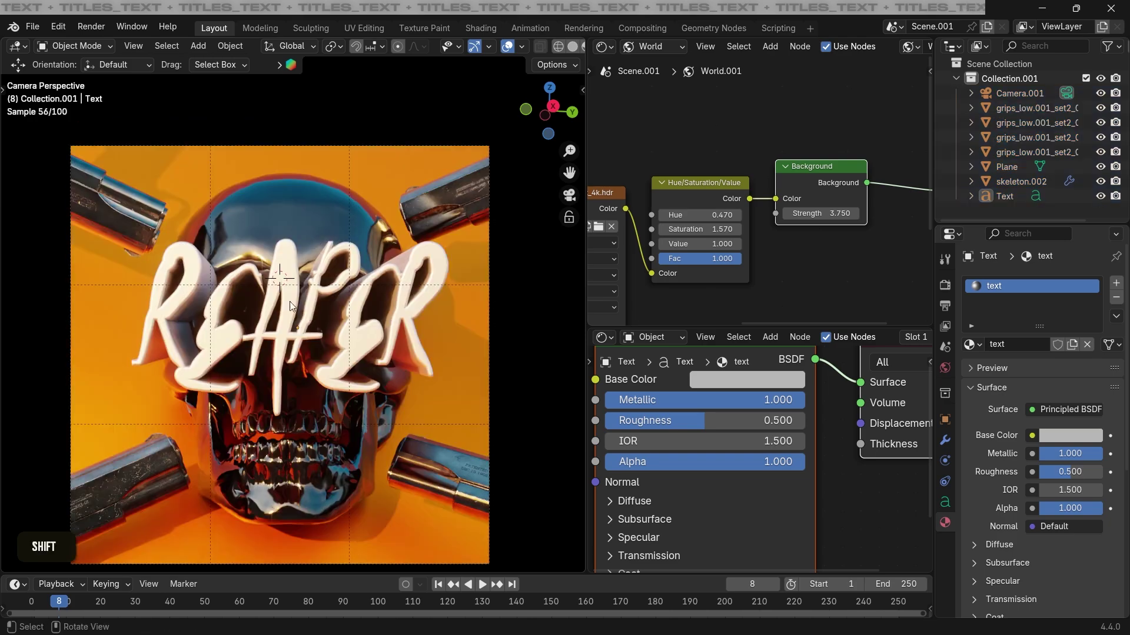
# Step: Try a roughness of 0.078 on the text material and undo it
pyautogui.moveTo(706, 420); pyautogui.dragTo(621, 420)
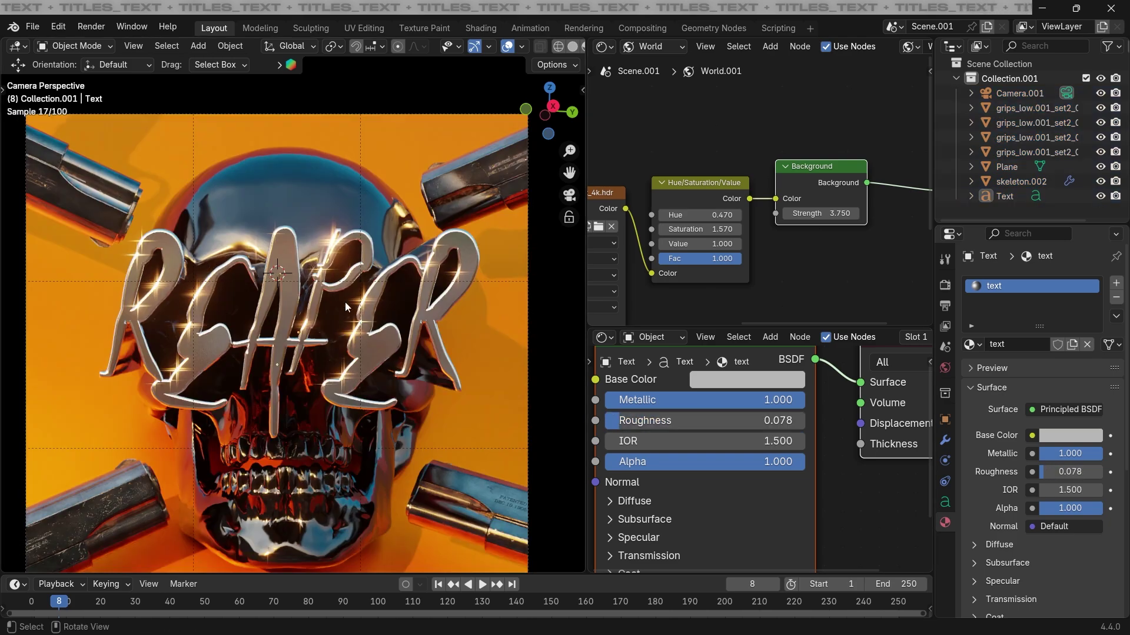
pyautogui.scroll(-1, 362, 334)
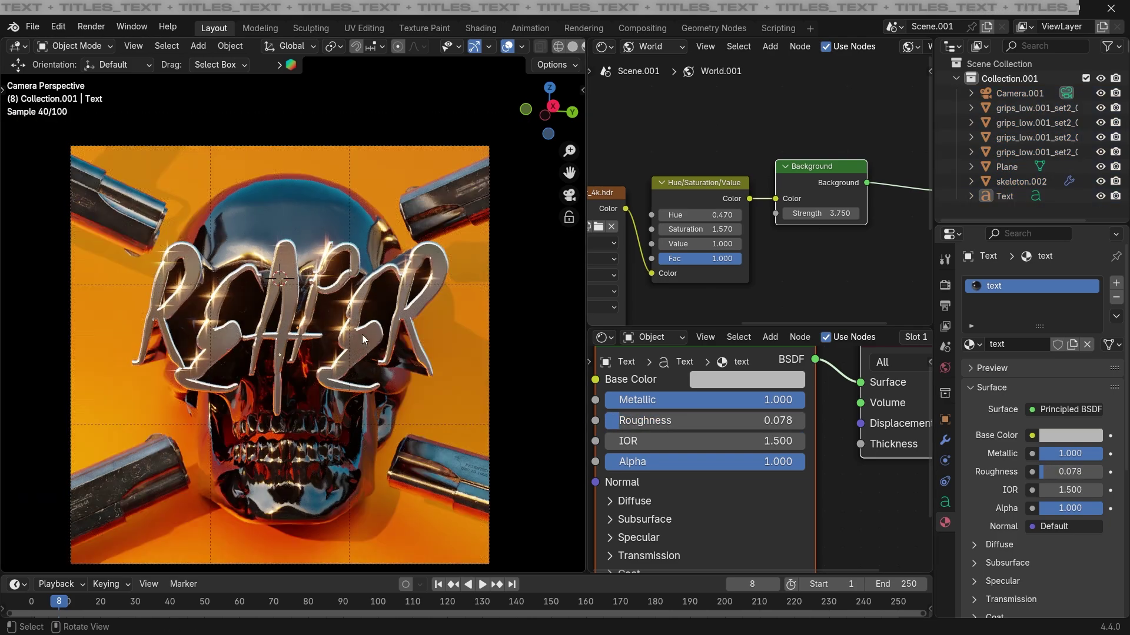
pyautogui.hotkey('ctrl', 'z')
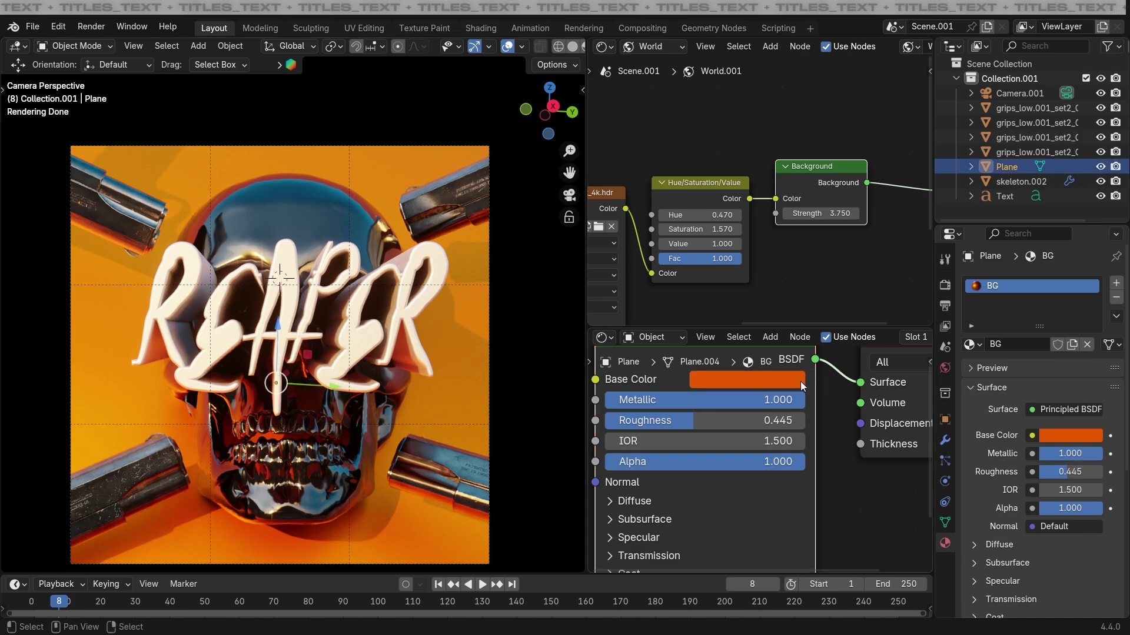
# Step: Try a bright green base colour on the backdrop plane's BG material and view it through the camera
pyautogui.click(800, 382)
pyautogui.moveTo(749, 150); pyautogui.dragTo(699, 139)
pyautogui.moveTo(317, 406); pyautogui.dragTo(345, 315, button='middle')
pyautogui.press('KP_0')
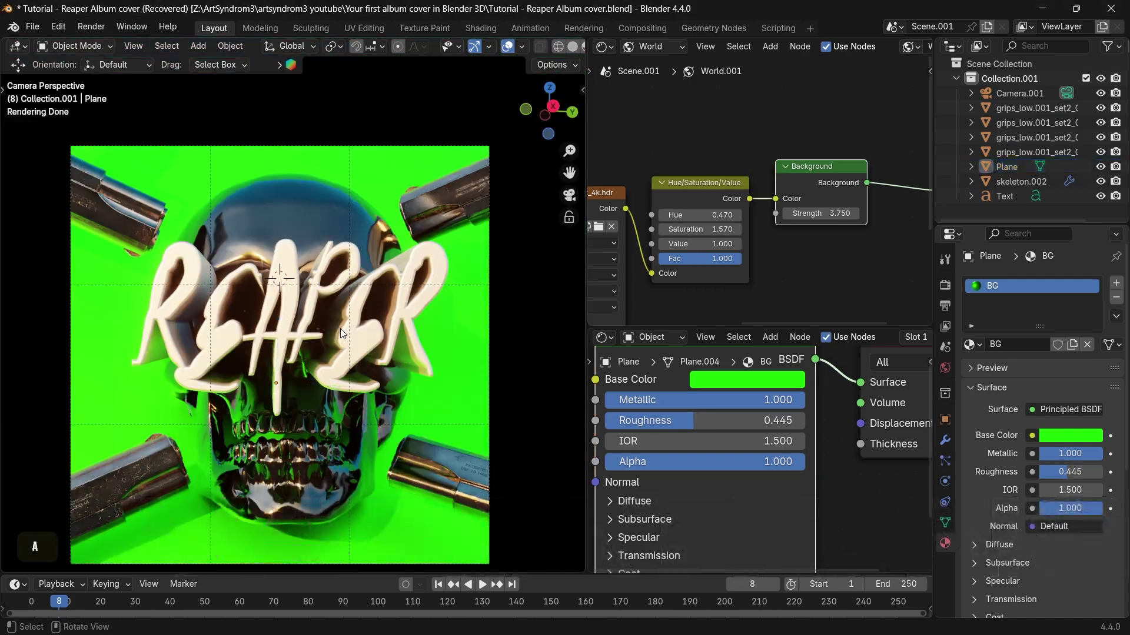
# Step: Try nudging the lower-right pistol slightly in the camera view
pyautogui.click(450, 475)
pyautogui.press('g')
pyautogui.click(440, 464)
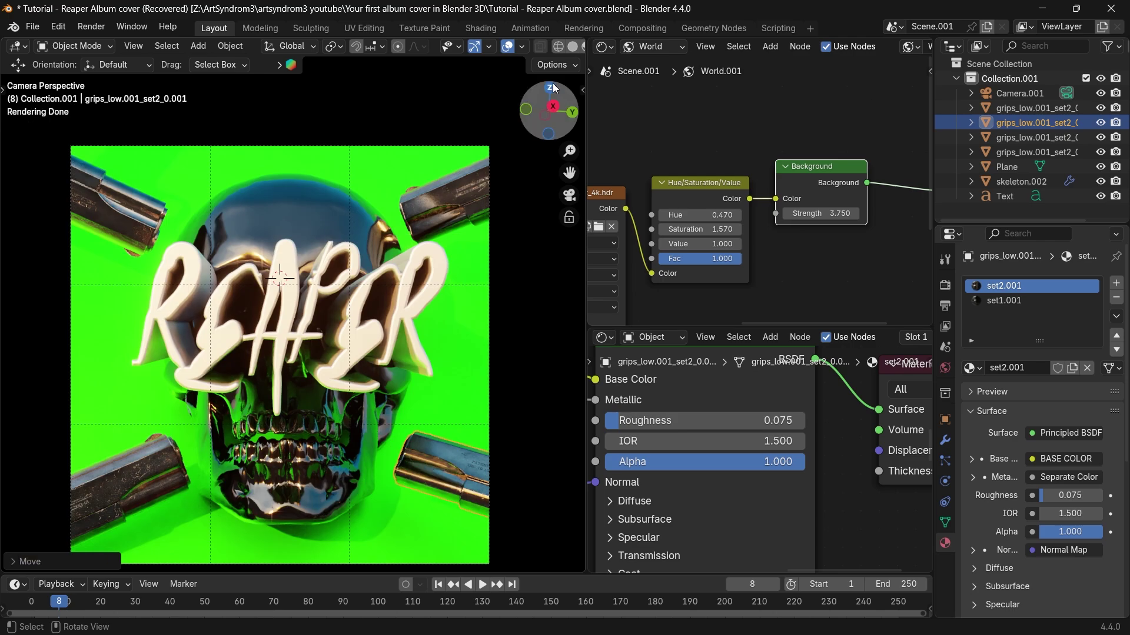
# Step: Try shifting the HDRI hue to 0.710 and beyond, checking the lighting through the camera, and undo the colour experiments
pyautogui.scroll(3, 716, 176)
pyautogui.moveTo(329, 224); pyautogui.dragTo(330, 250, button='middle')
pyautogui.moveTo(686, 204); pyautogui.dragTo(730, 204)
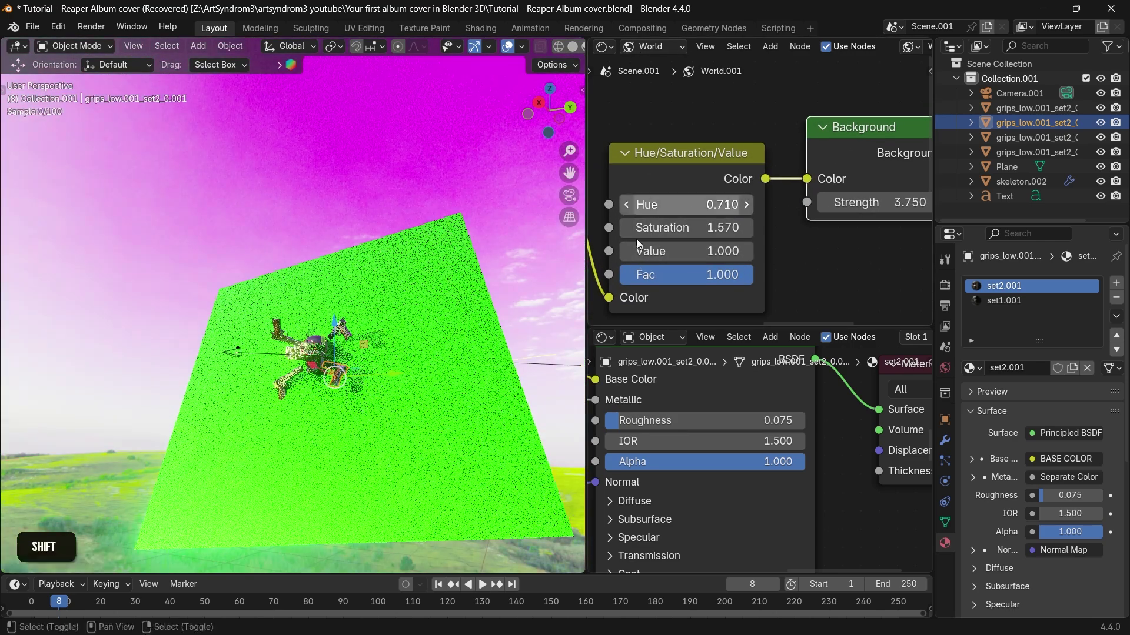
pyautogui.press('`')
pyautogui.click(322, 353)
pyautogui.keyDown('shift'); pyautogui.moveTo(297, 205); pyautogui.dragTo(293, 195, button='middle'); pyautogui.keyUp('shift')
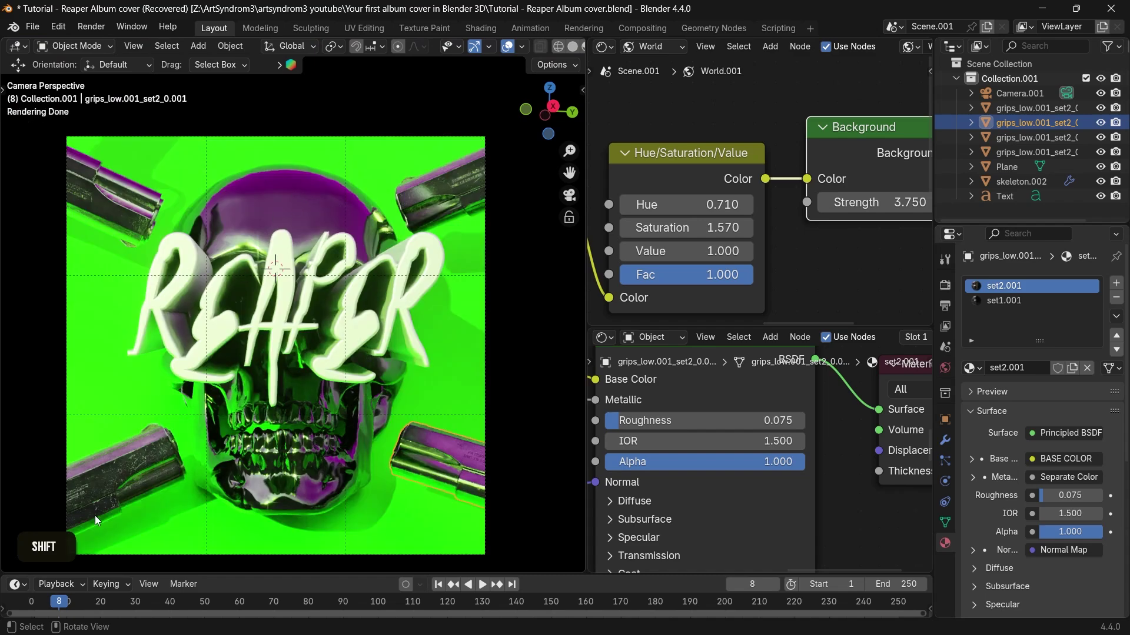
pyautogui.moveTo(686, 204); pyautogui.dragTo(471, 204)
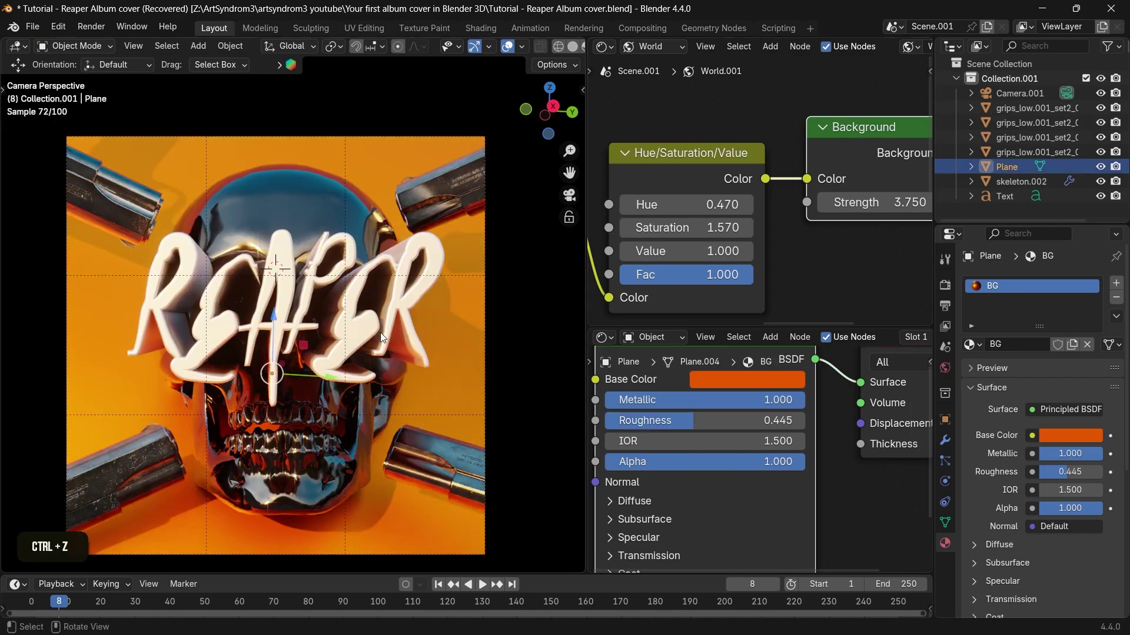
# Step: Set the REAPER text material's base colour to saturated blue and its roughness to 0.180
pyautogui.click(276, 294)
pyautogui.click(746, 380)
pyautogui.moveTo(729, 151); pyautogui.dragTo(813, 93)
pyautogui.moveTo(705, 421); pyautogui.dragTo(717, 420)
pyautogui.moveTo(717, 420); pyautogui.dragTo(640, 420)
# Step: Move the REAPER text slightly down along the Z axis
pyautogui.press('g')
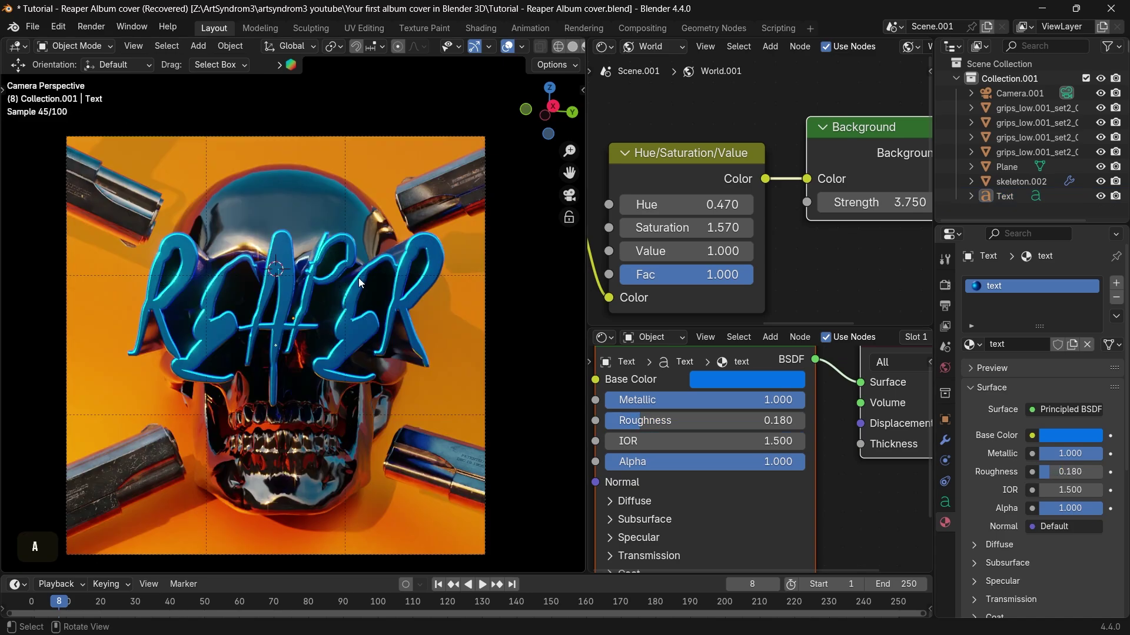
pyautogui.press('z')
pyautogui.click(409, 310)
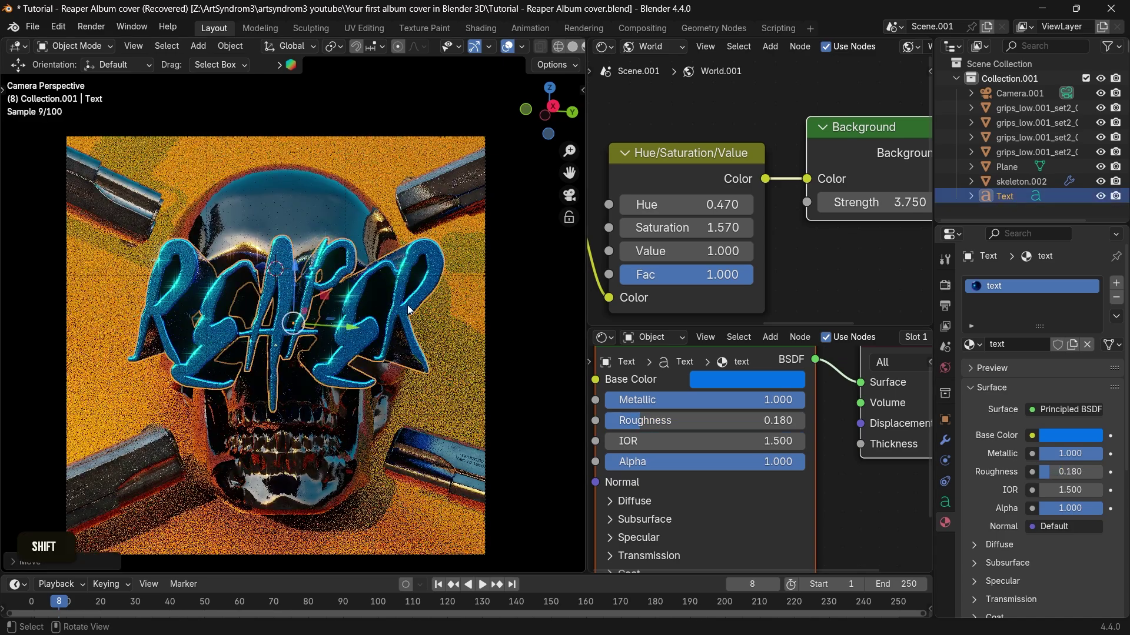